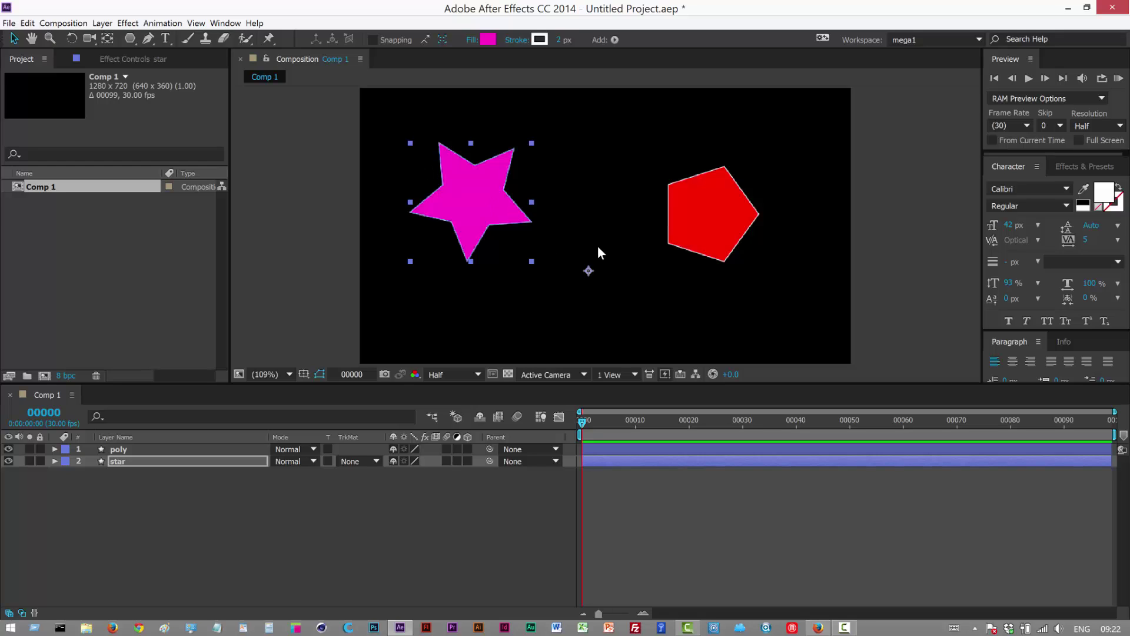
- Move the magenta star up-left and the red pentagon down-right
drag(501, 218, 507, 215)
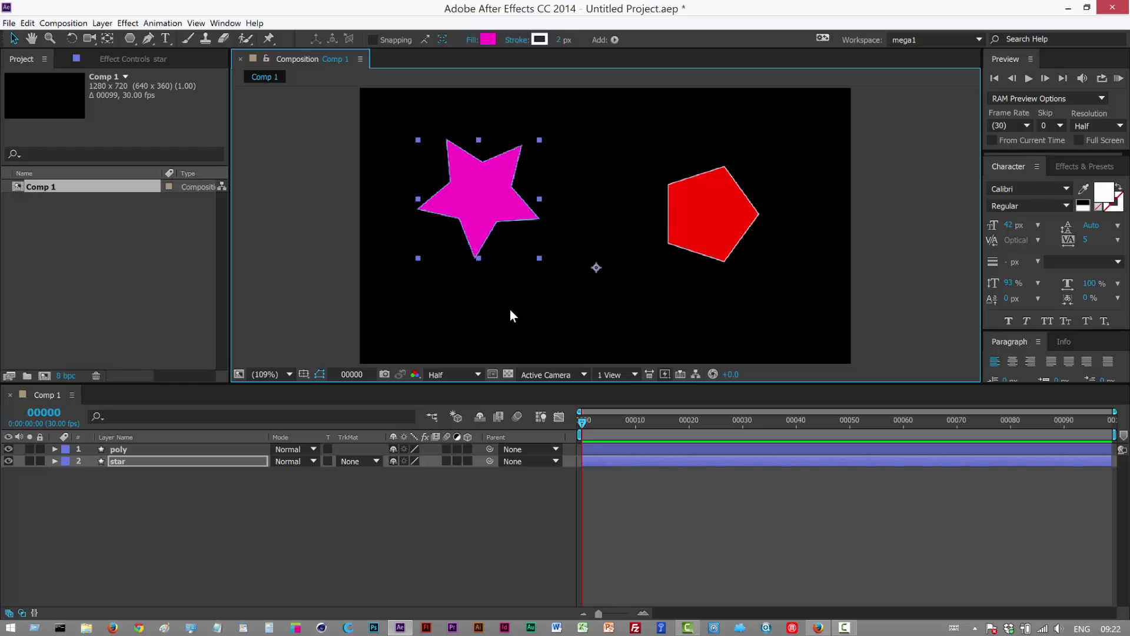
key(y)
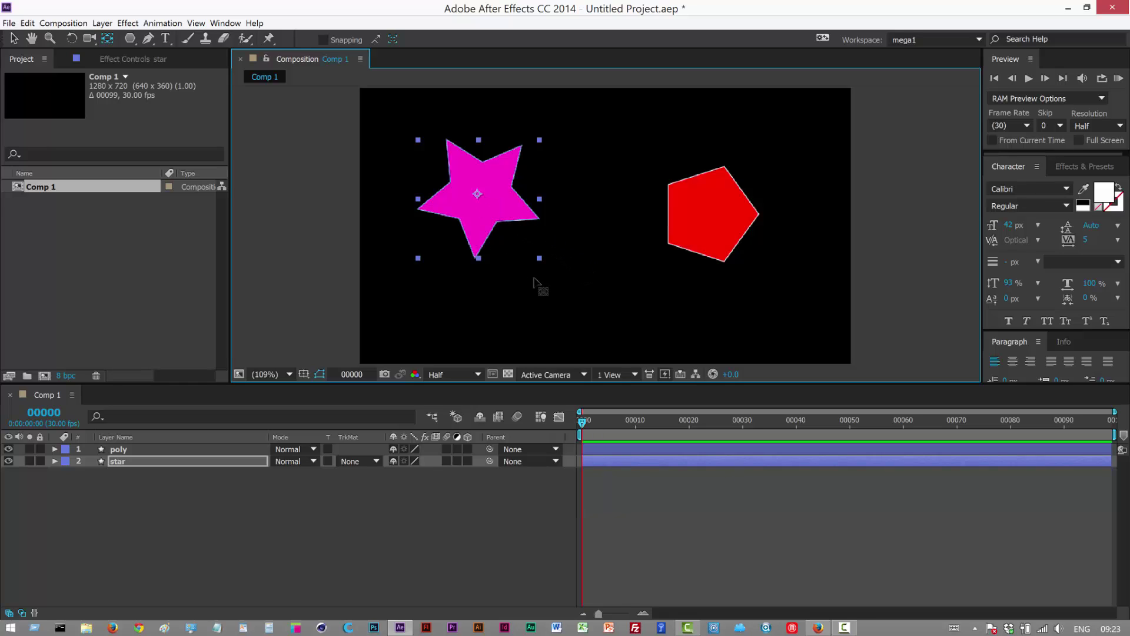
key(v)
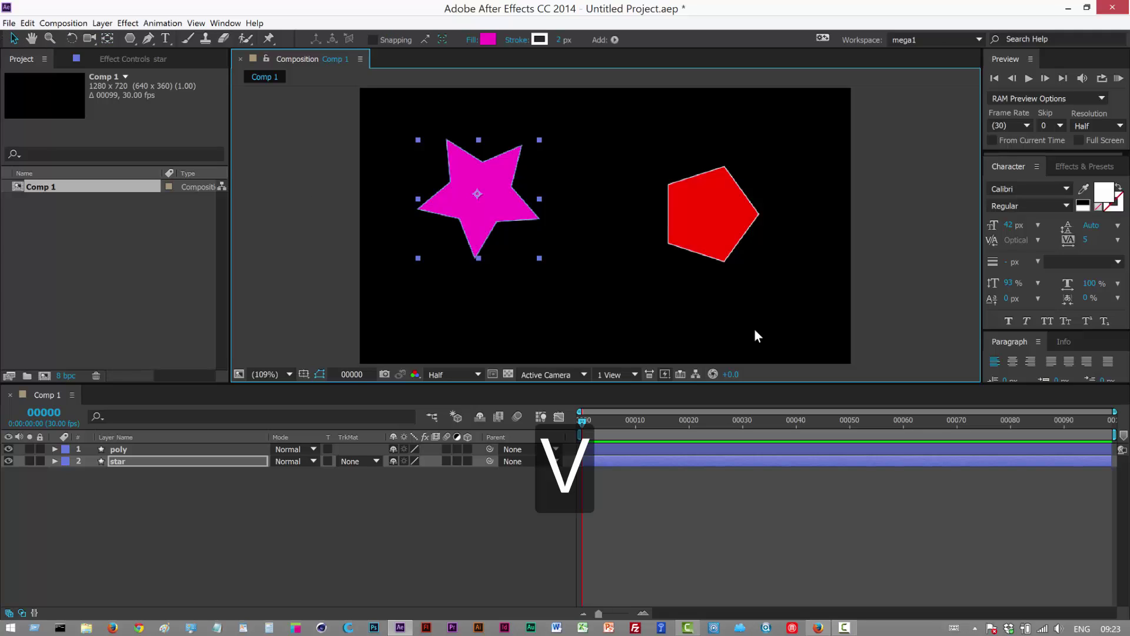
mouse_move(502, 208)
mouse_down()
mouse_move(507, 219)
mouse_move(492, 192)
mouse_up()
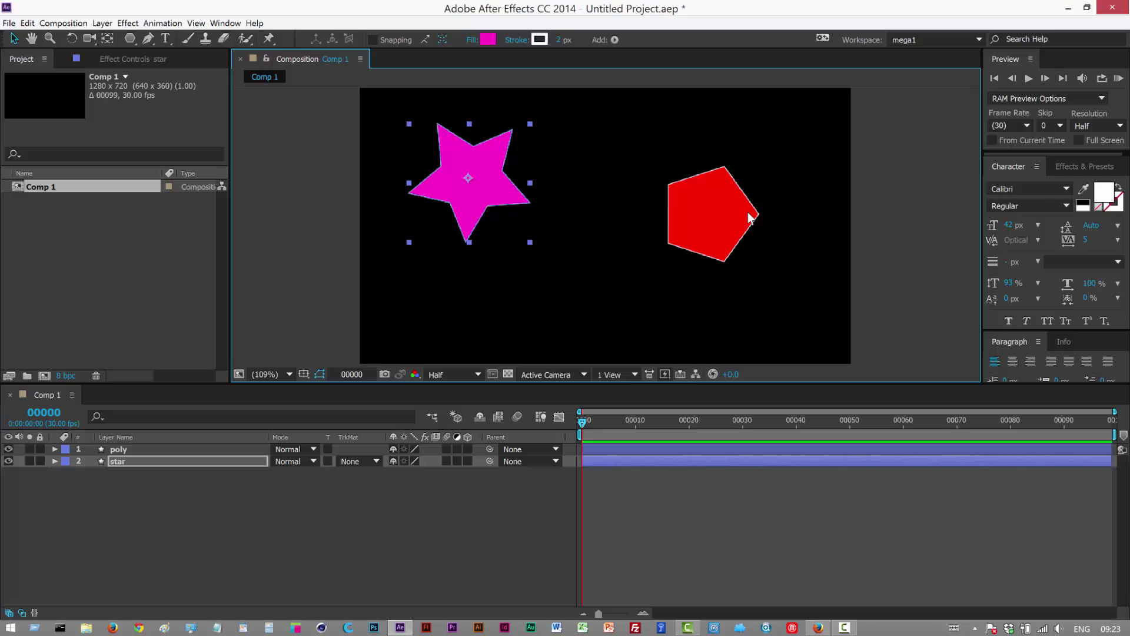
mouse_move(724, 207)
mouse_down()
mouse_move(771, 245)
mouse_move(728, 198)
mouse_up()
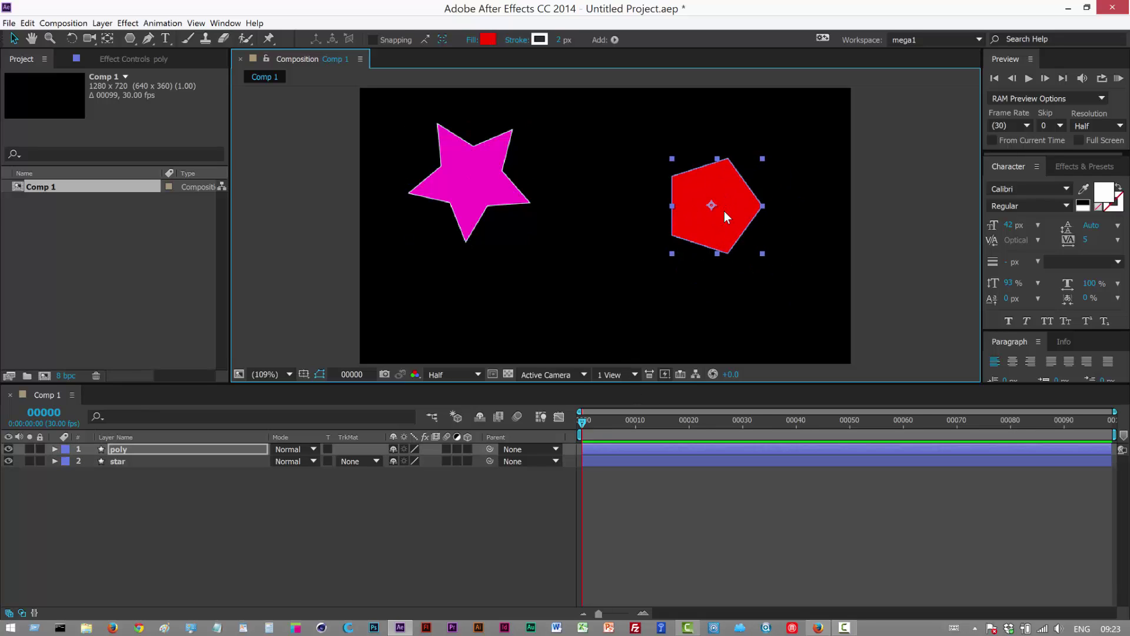
- Move the pentagon's anchor point to its bottom vertex with the Pan Behind tool
key(y)
drag(727, 244, 730, 259)
key(v)
- Keyframe the pentagon's Position so it ends at the lower left at frame 49
click(55, 449)
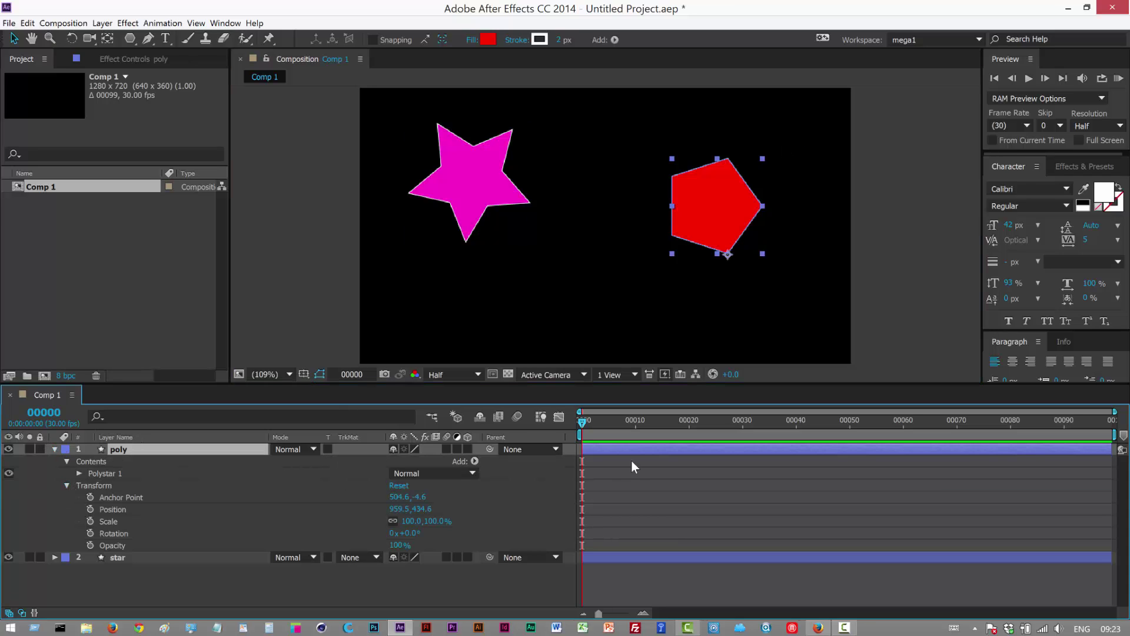
click(90, 509)
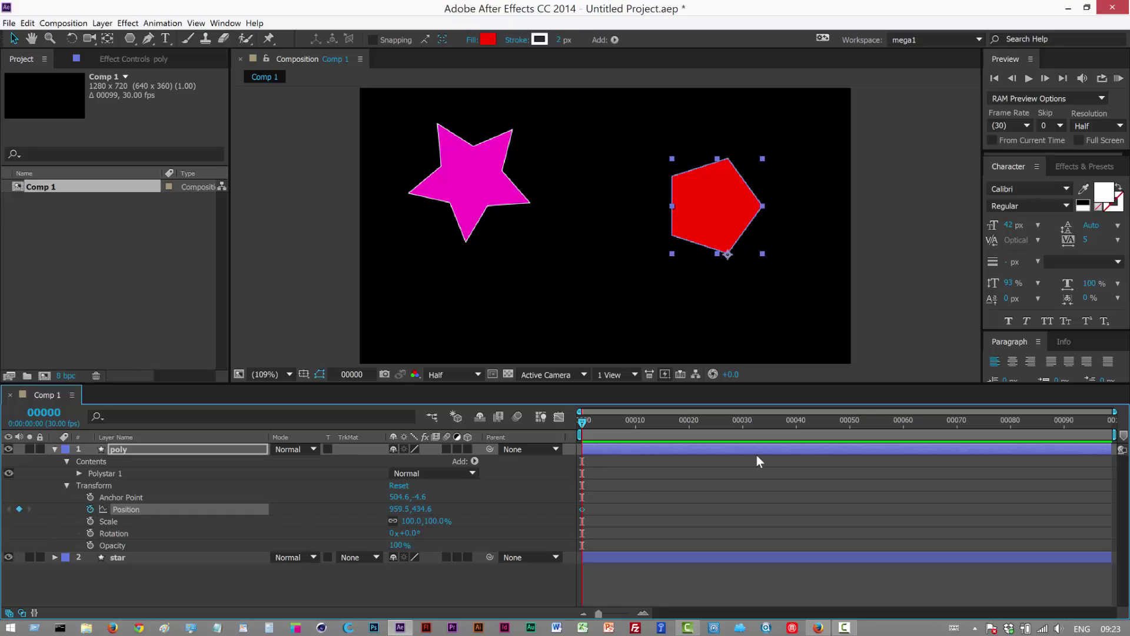
drag(764, 439, 843, 436)
drag(708, 236, 430, 341)
drag(847, 422, 518, 427)
- Add Rotation keyframes turning the pentagon to about -15° at frame 49, then scrub the tumble
click(90, 533)
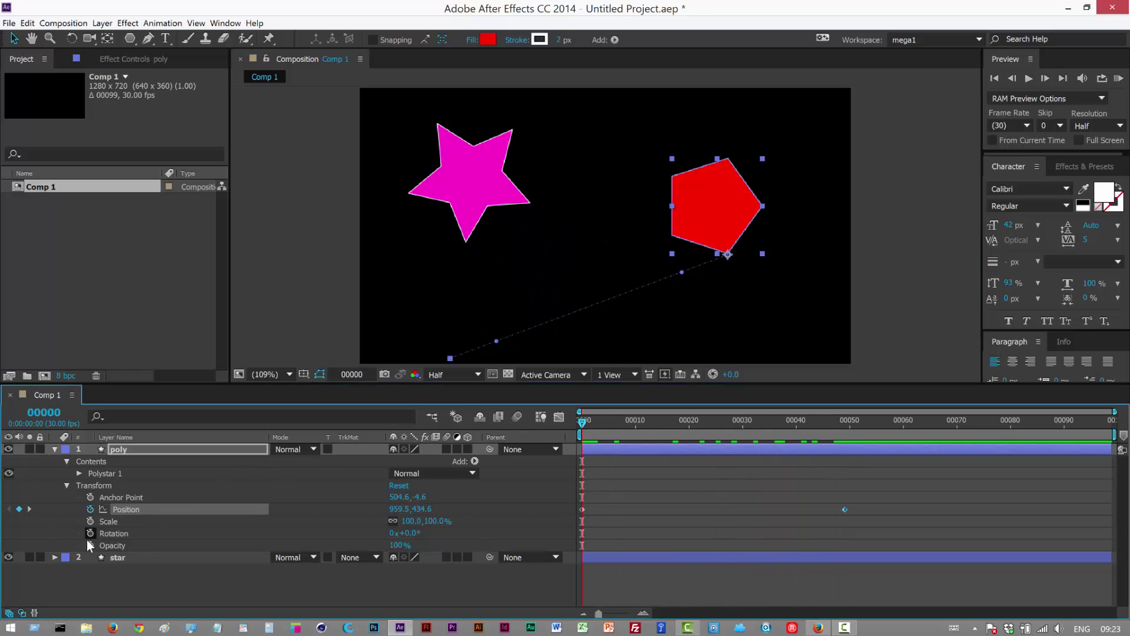
click(842, 430)
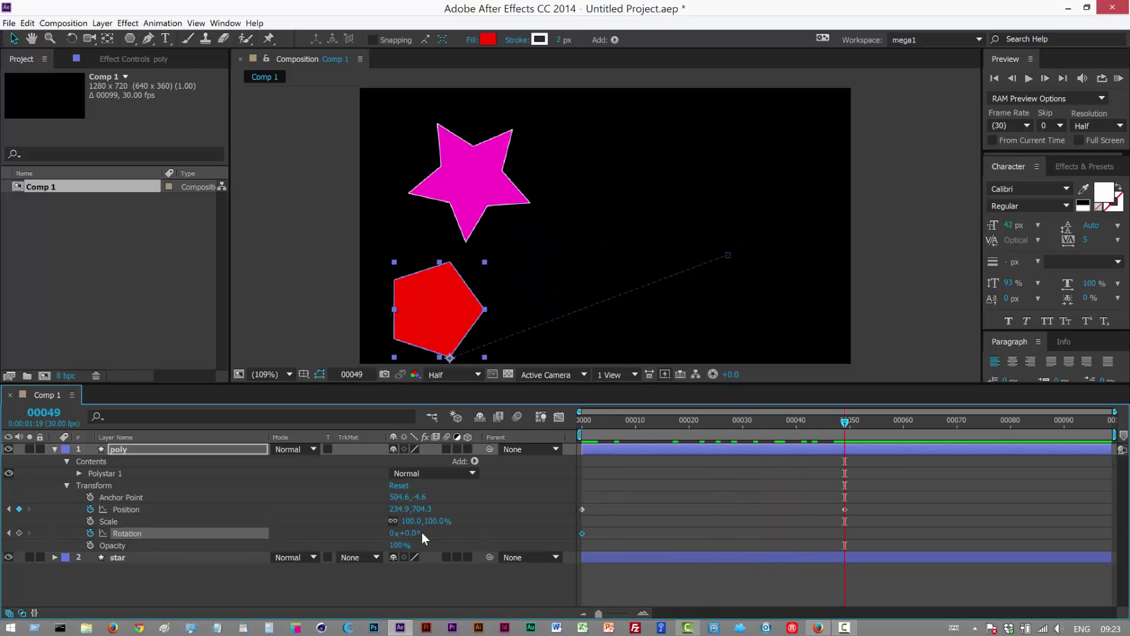
drag(421, 532, 312, 532)
drag(842, 422, 635, 425)
mouse_move(571, 445)
mouse_down()
mouse_move(867, 451)
mouse_move(588, 457)
mouse_up()
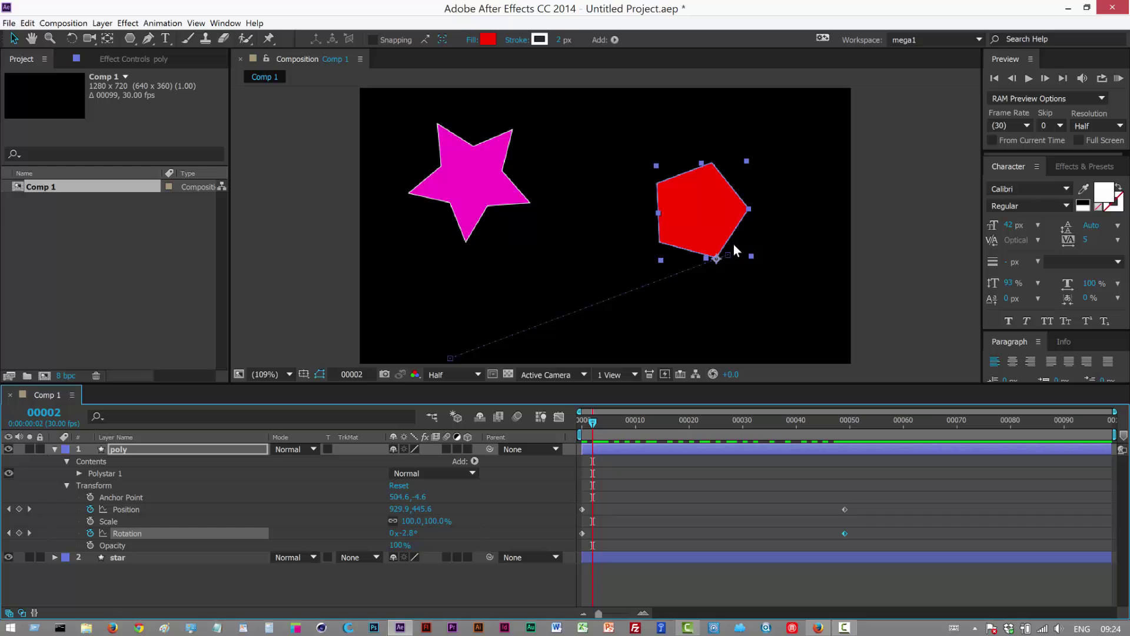
key(ctrl+shift+h)
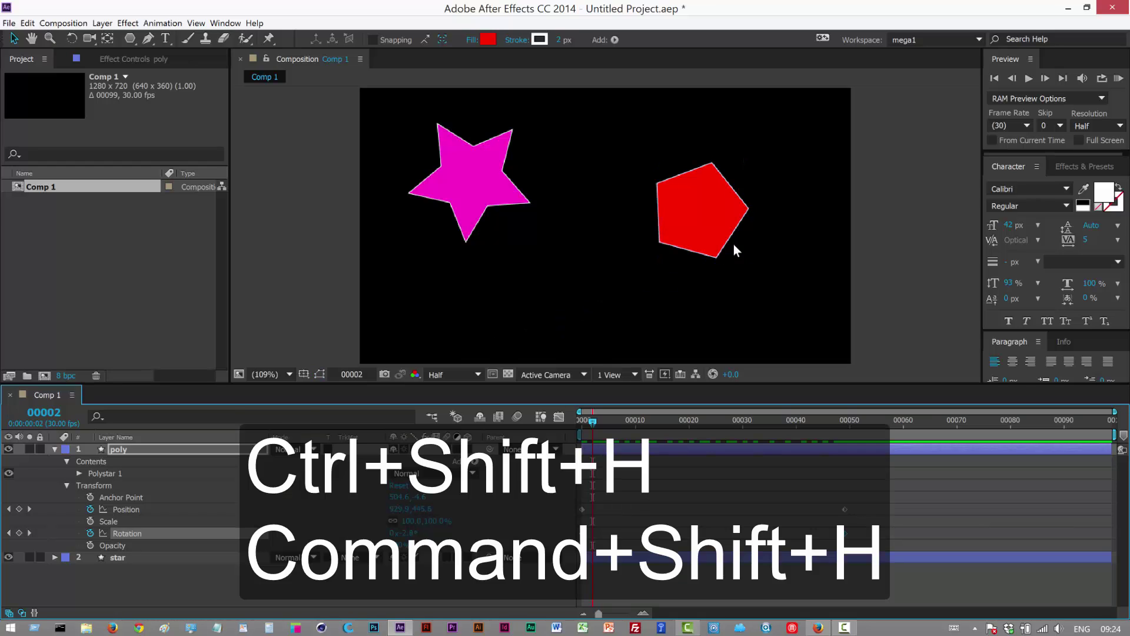
drag(615, 422, 564, 422)
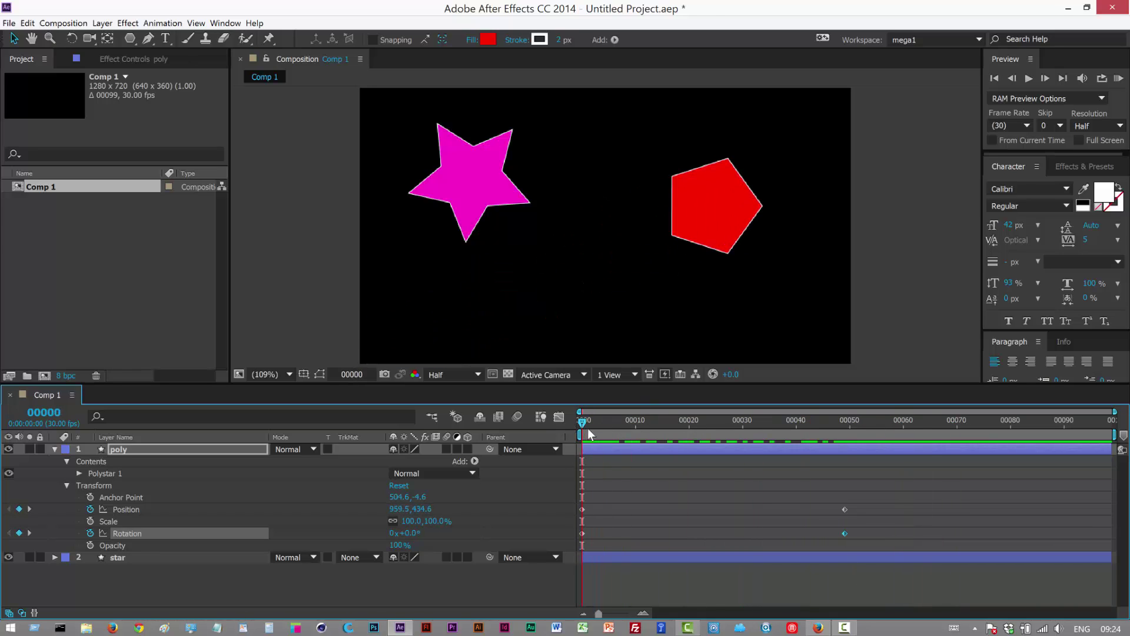
key(ctrl+shift+h)
key(h)
mouse_move(612, 194)
mouse_down()
mouse_move(623, 169)
mouse_move(592, 163)
mouse_move(587, 200)
mouse_move(621, 207)
mouse_move(613, 189)
mouse_up()
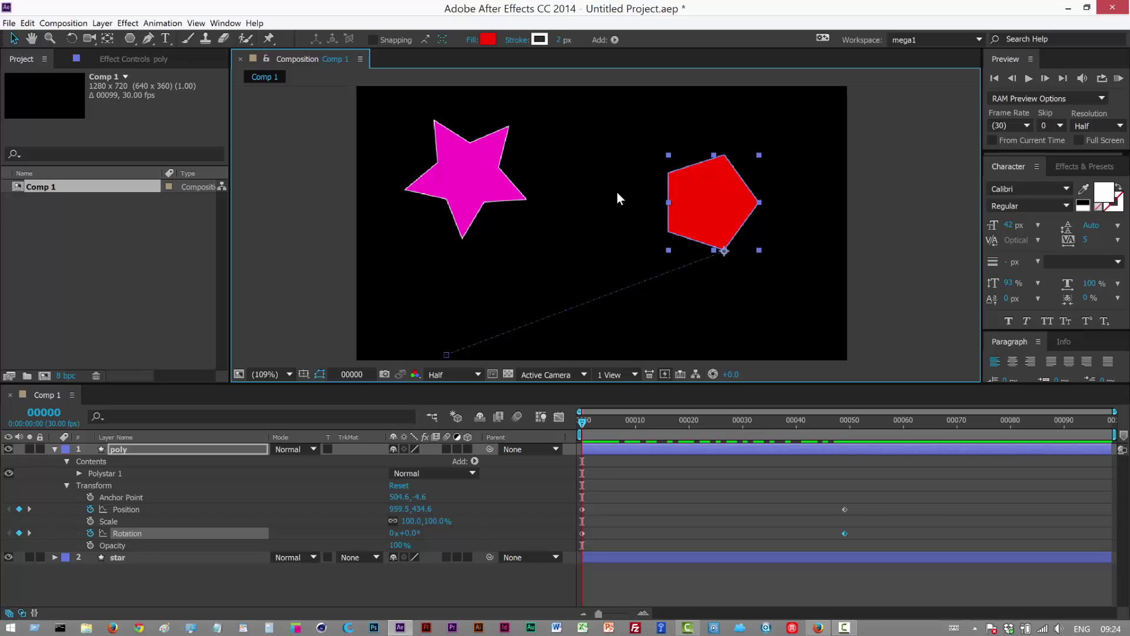
key(g)
mouse_move(574, 203)
mouse_down()
mouse_move(599, 183)
mouse_move(574, 143)
mouse_up()
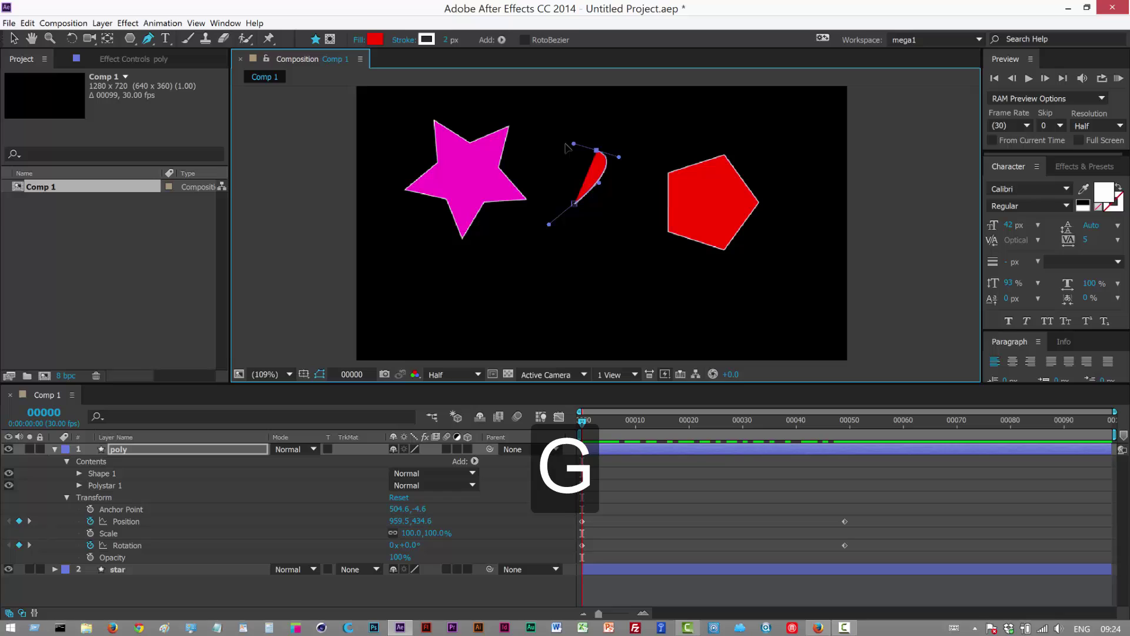
click(545, 153)
click(549, 192)
click(573, 204)
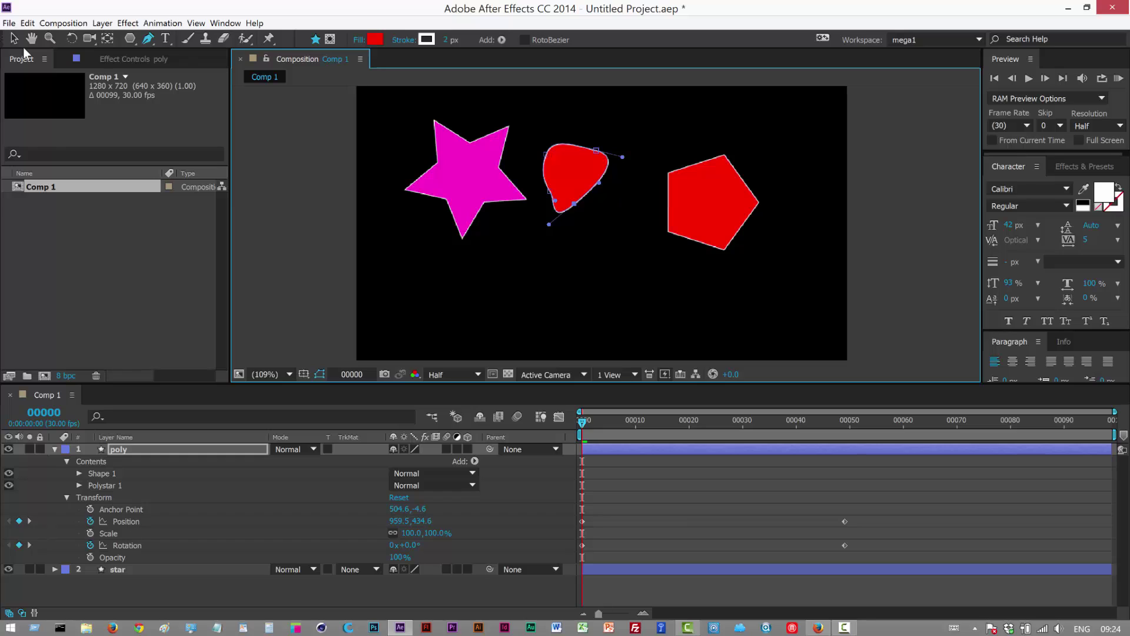
key(ctrl+z)
key(ctrl+z)
key(ctrl+z)
key(ctrl+z)
key(ctrl+z)
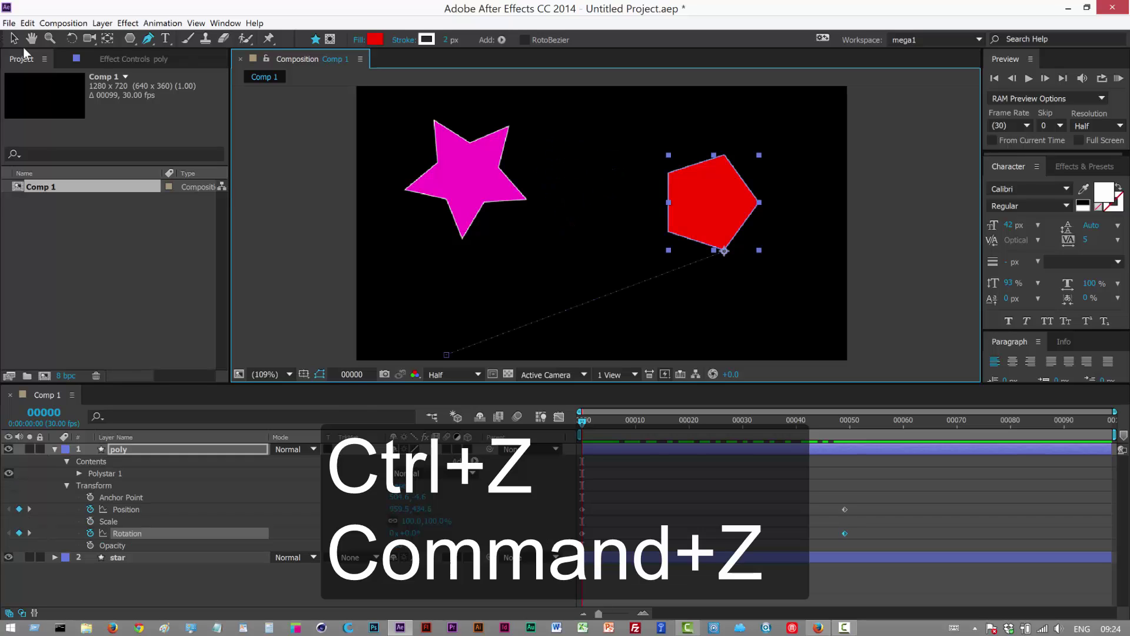
click(13, 38)
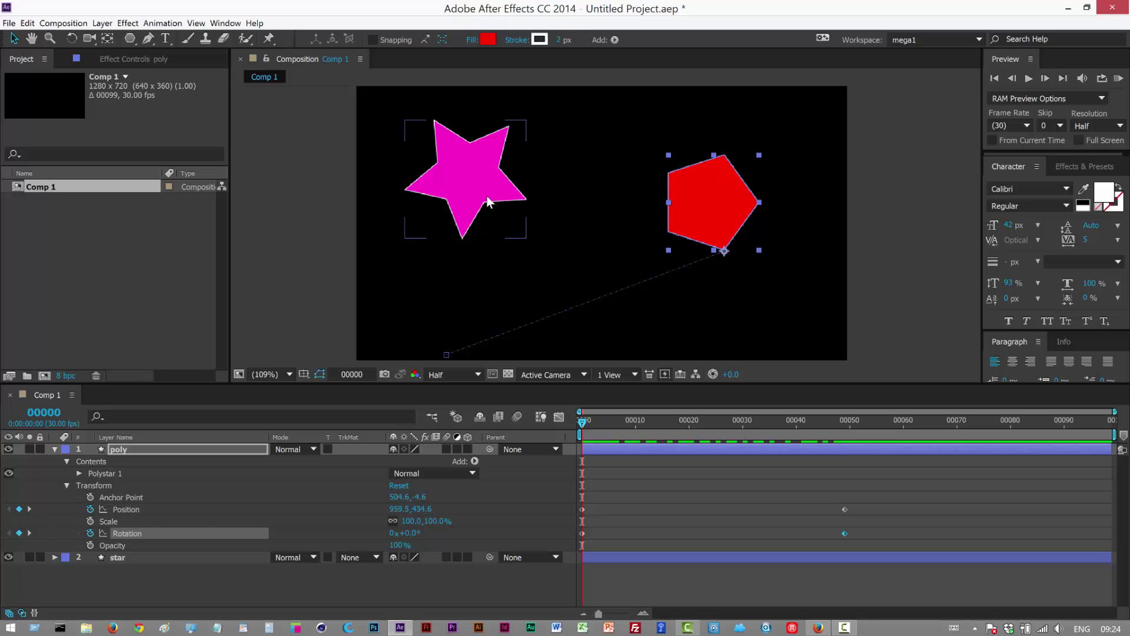
- Move the star up-left, return to frame 0, and undo a stray nudge of the star
drag(447, 177, 420, 164)
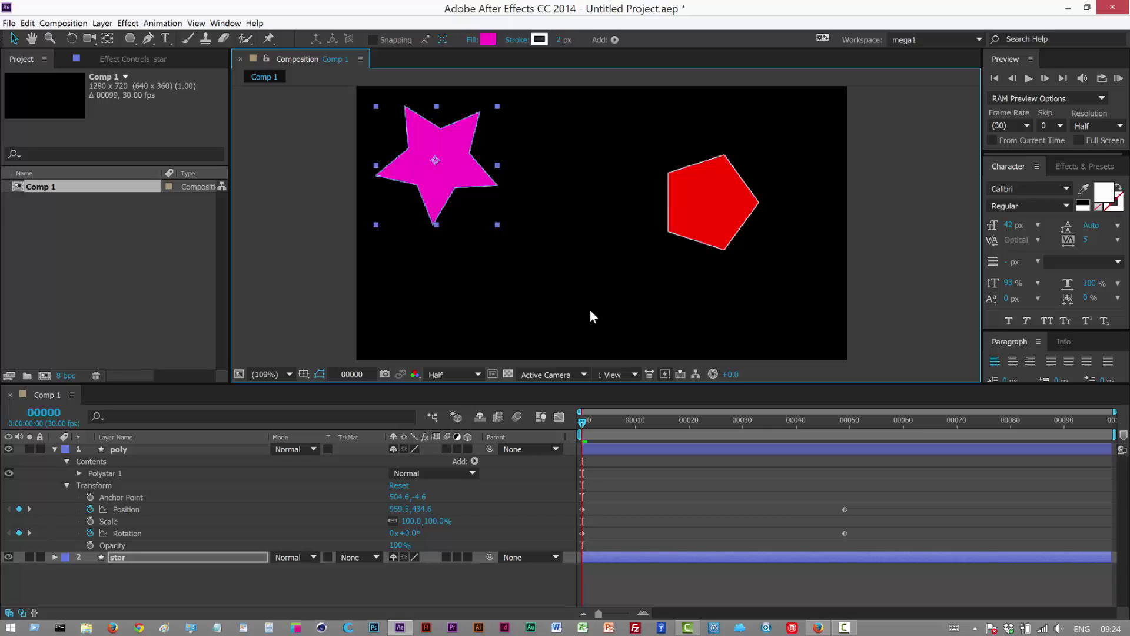
key(ctrl+Home)
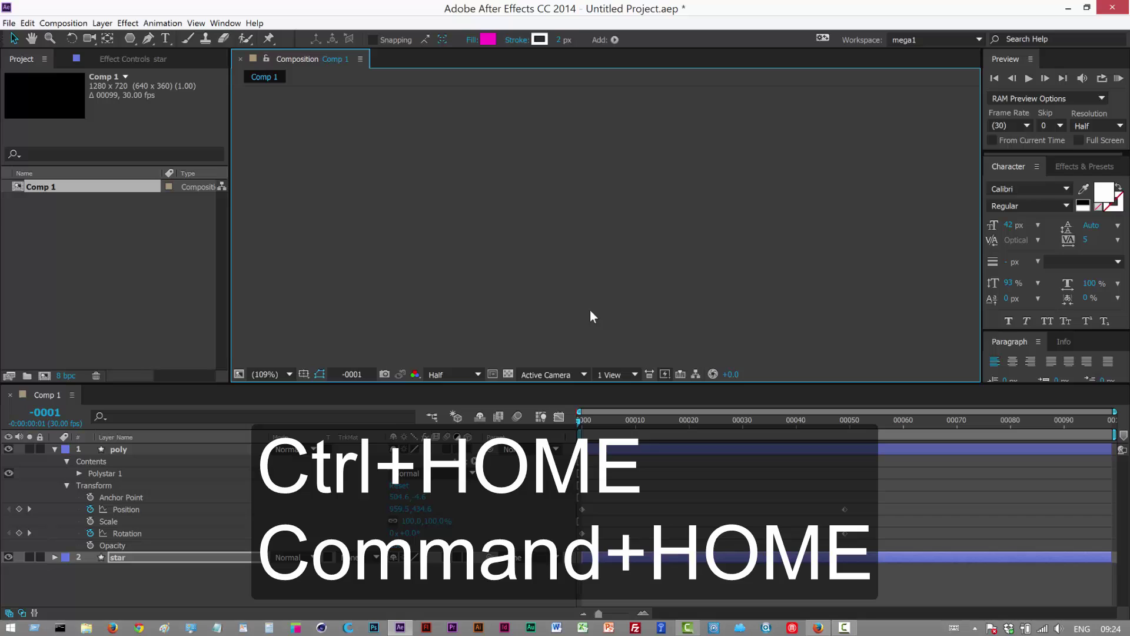
click(582, 419)
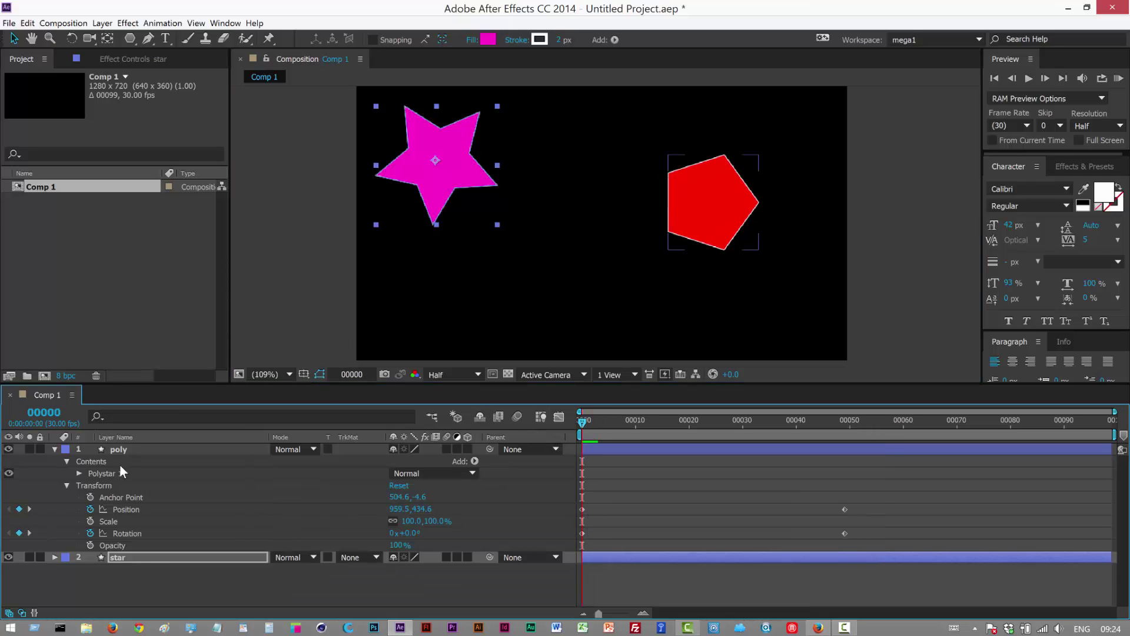
click(144, 558)
drag(434, 197, 451, 202)
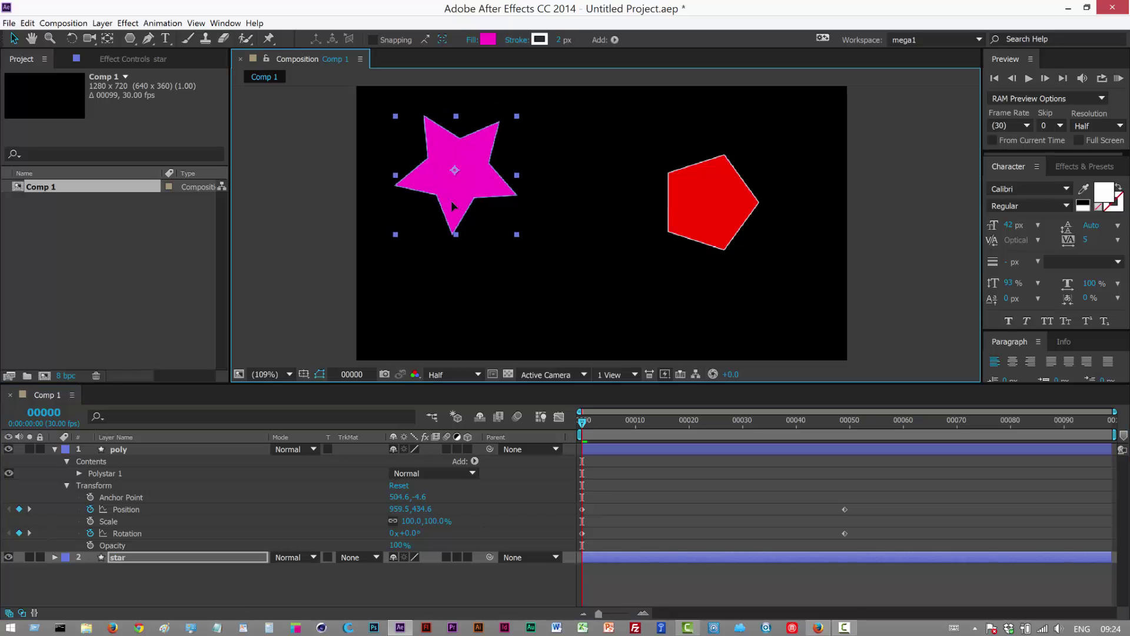
key(ctrl+z)
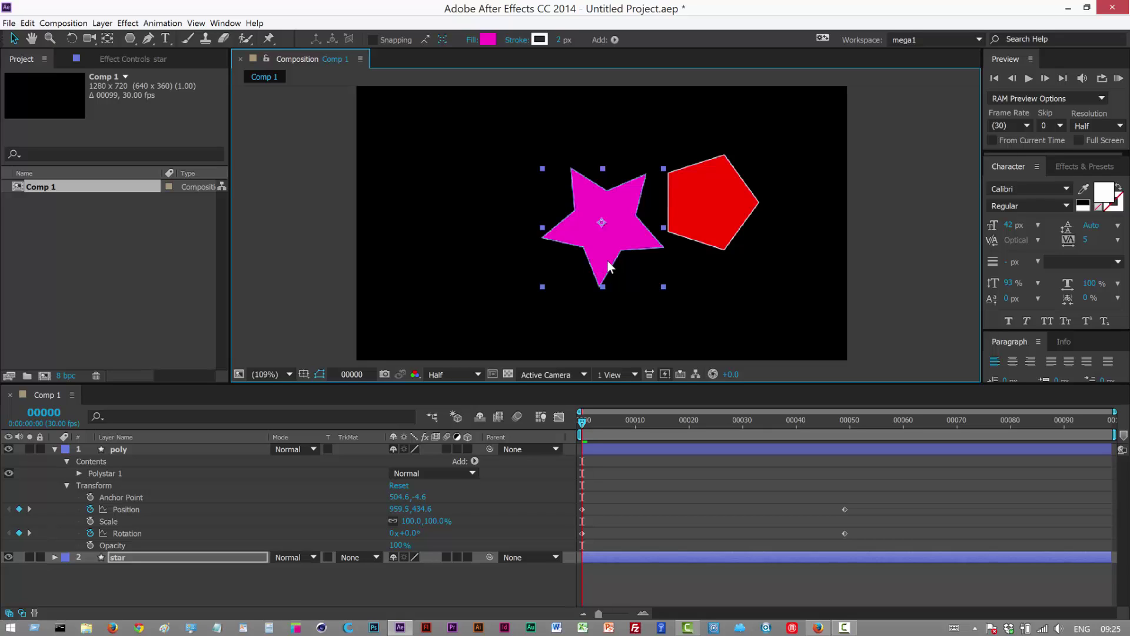
- Drag the magenta star to the upper-left, trying Ctrl+Home centring and undoing it
drag(608, 266, 449, 196)
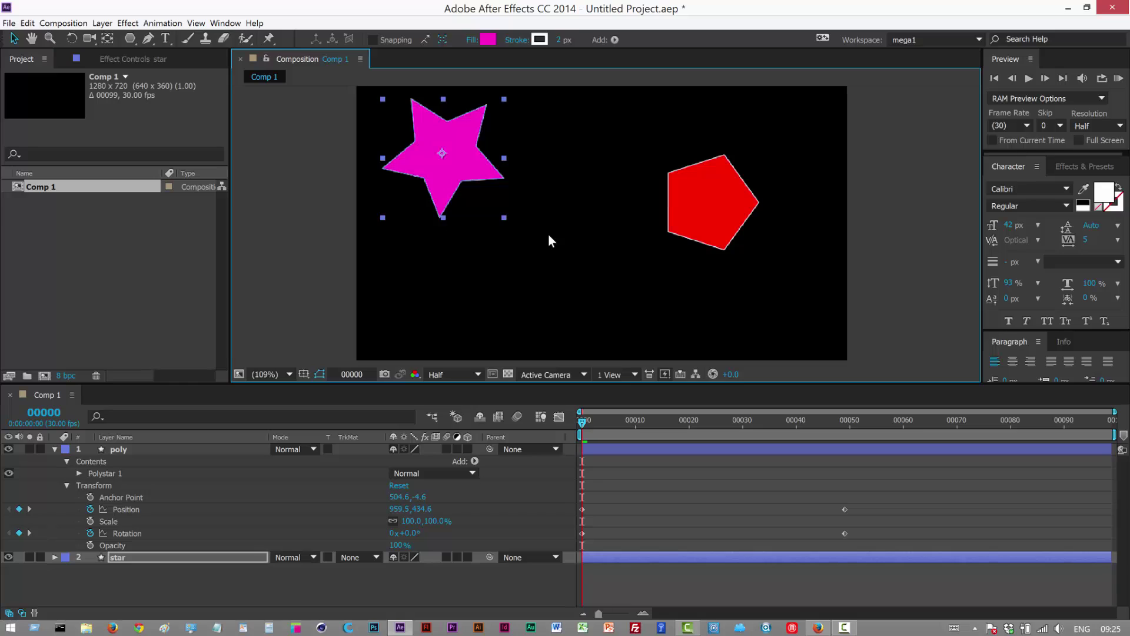
key(ctrl+Home)
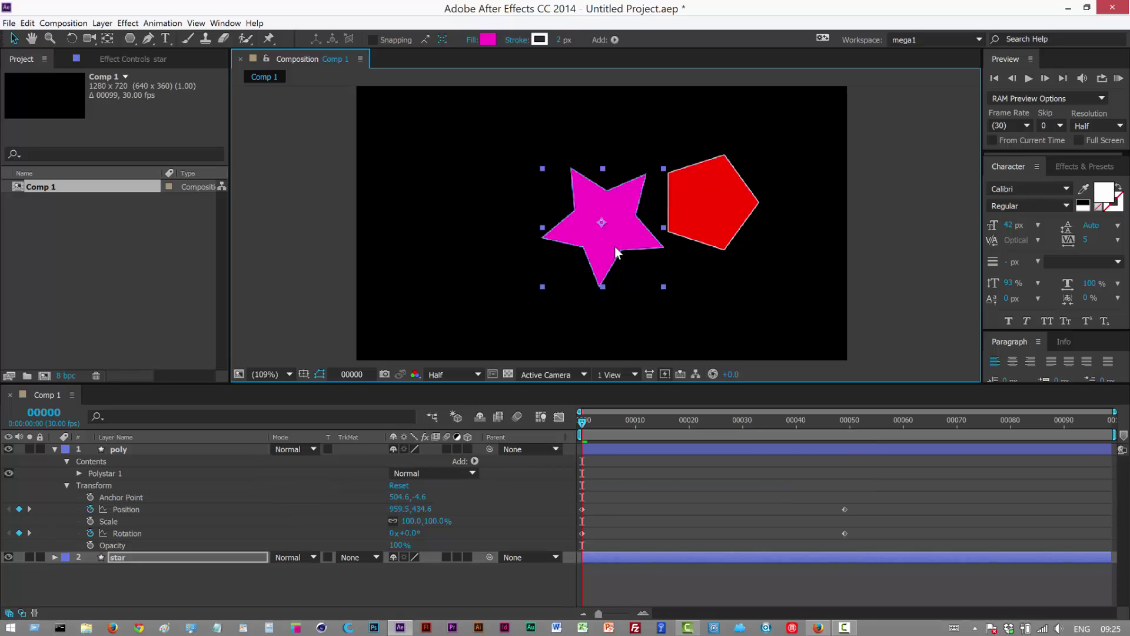
key(ctrl+z)
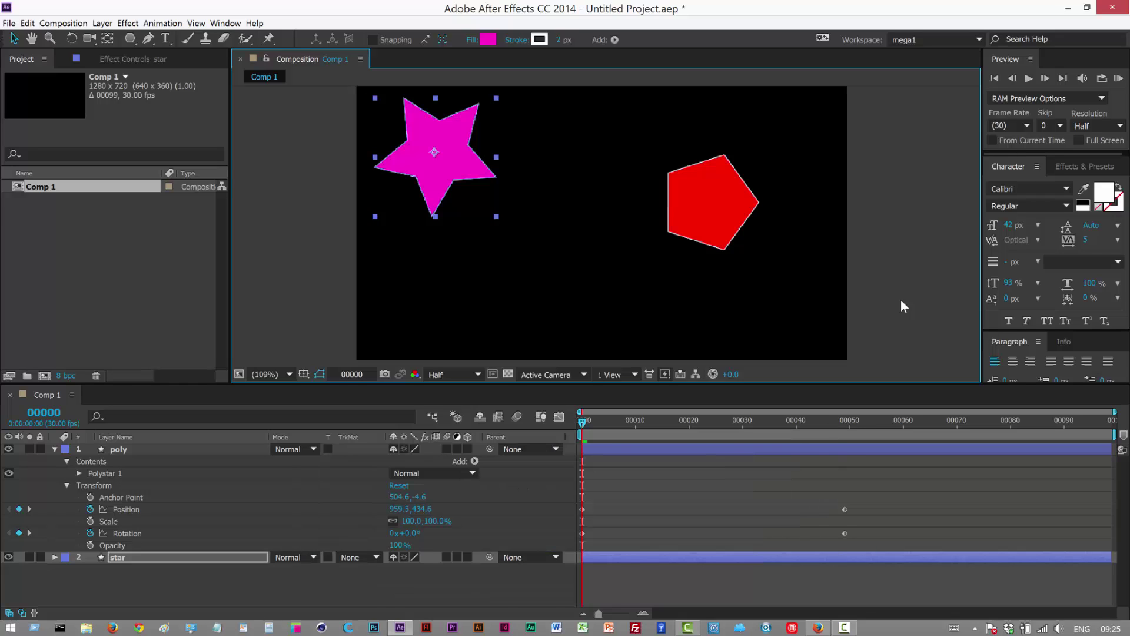
- Set a trial work area from frame 19 to frame 38 and scrub the motion
click(630, 427)
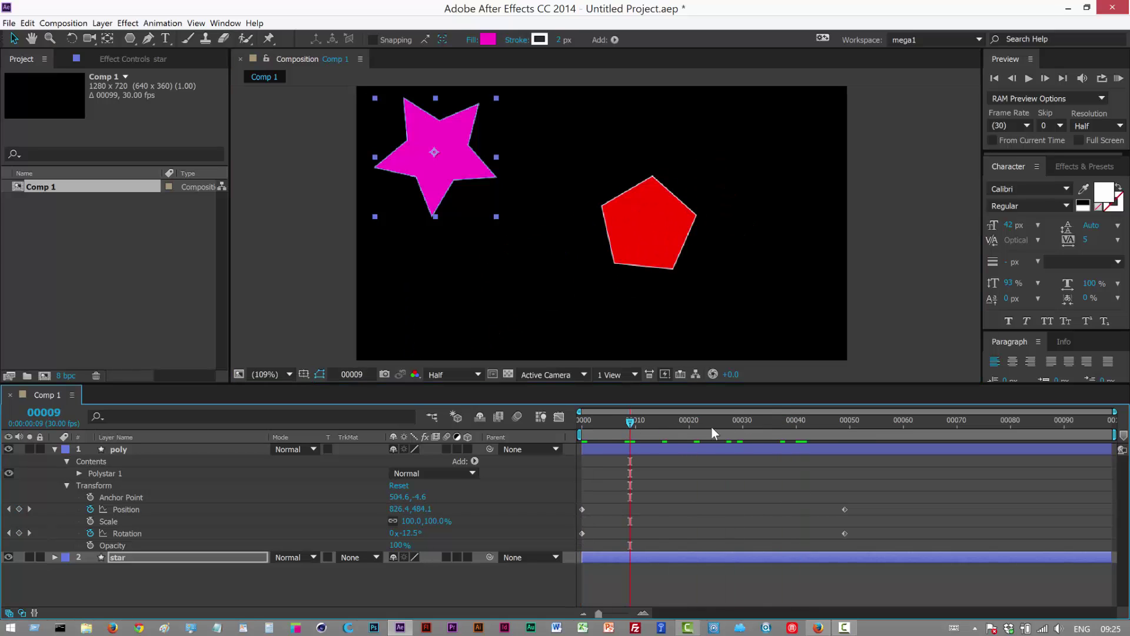
click(661, 425)
click(684, 427)
key(b)
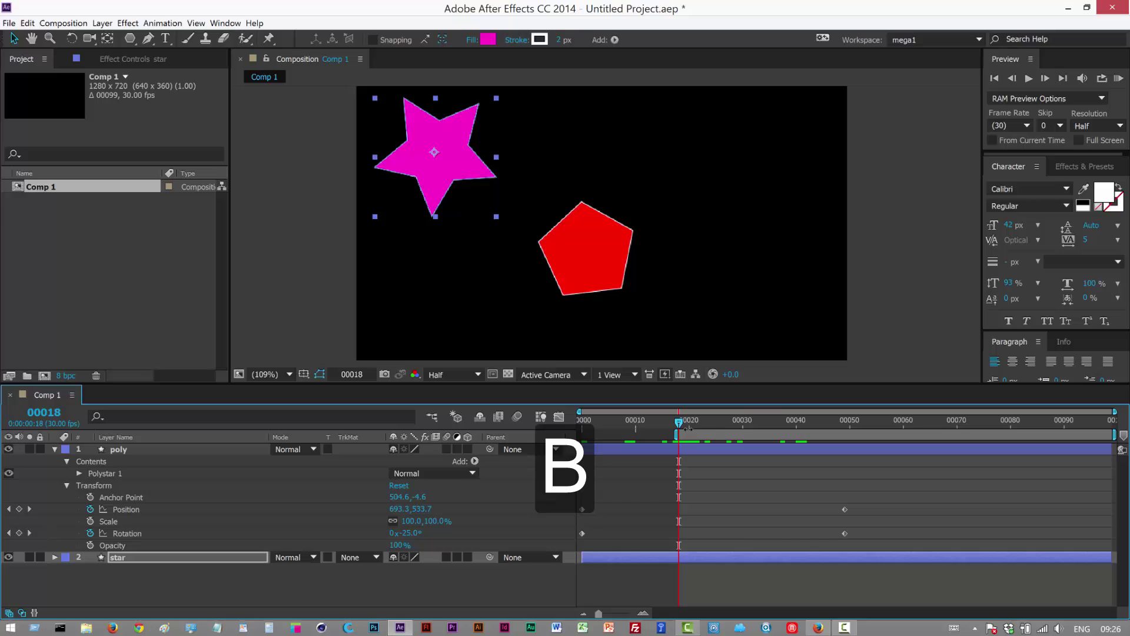
click(787, 420)
key(n)
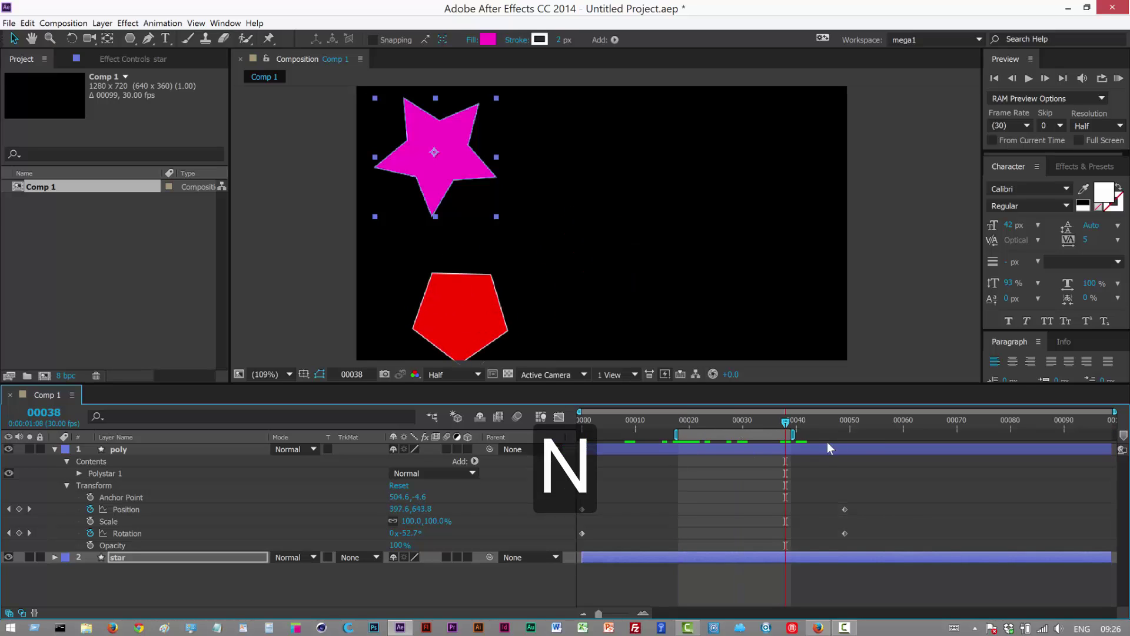
drag(787, 422, 654, 425)
- Reset the work area to frames 13–33 and start a RAM preview
key(b)
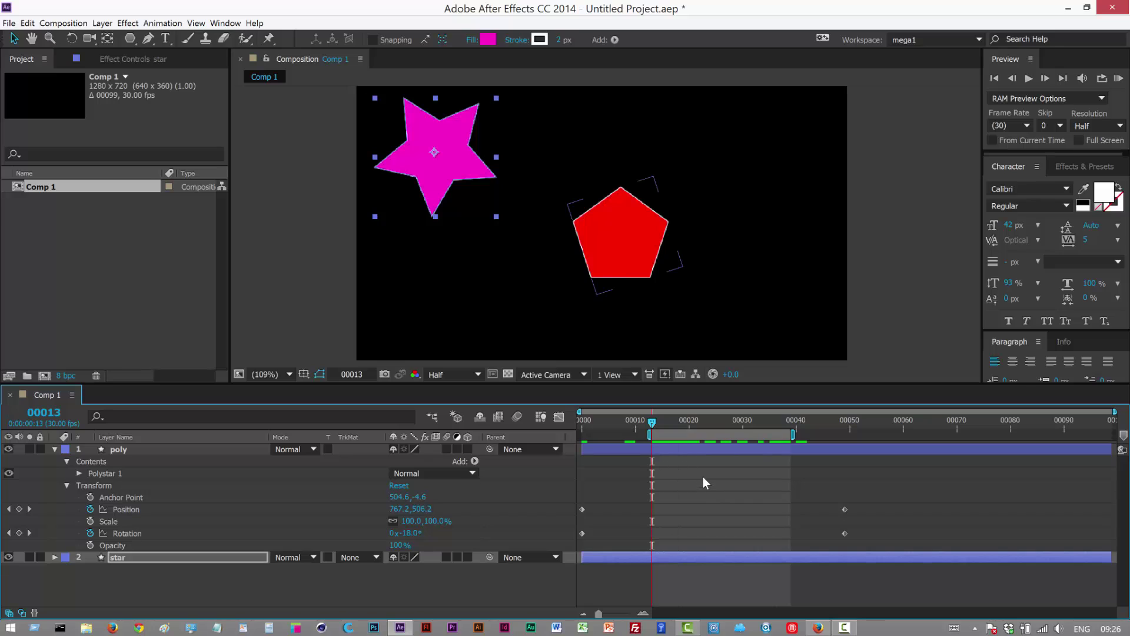
click(936, 428)
key(n)
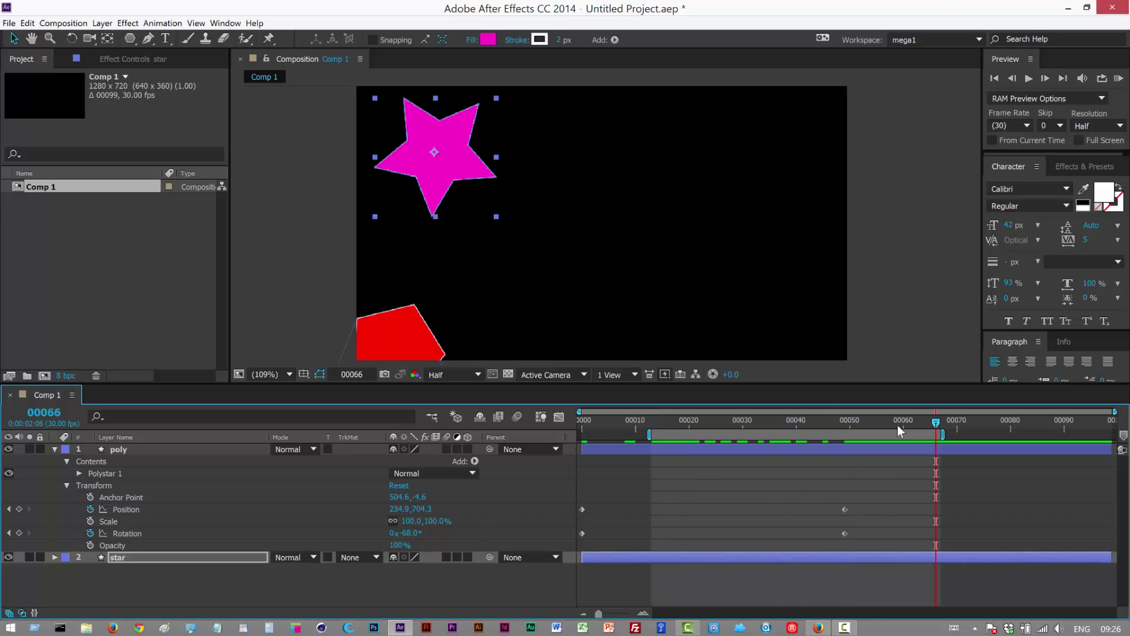
drag(897, 425, 758, 419)
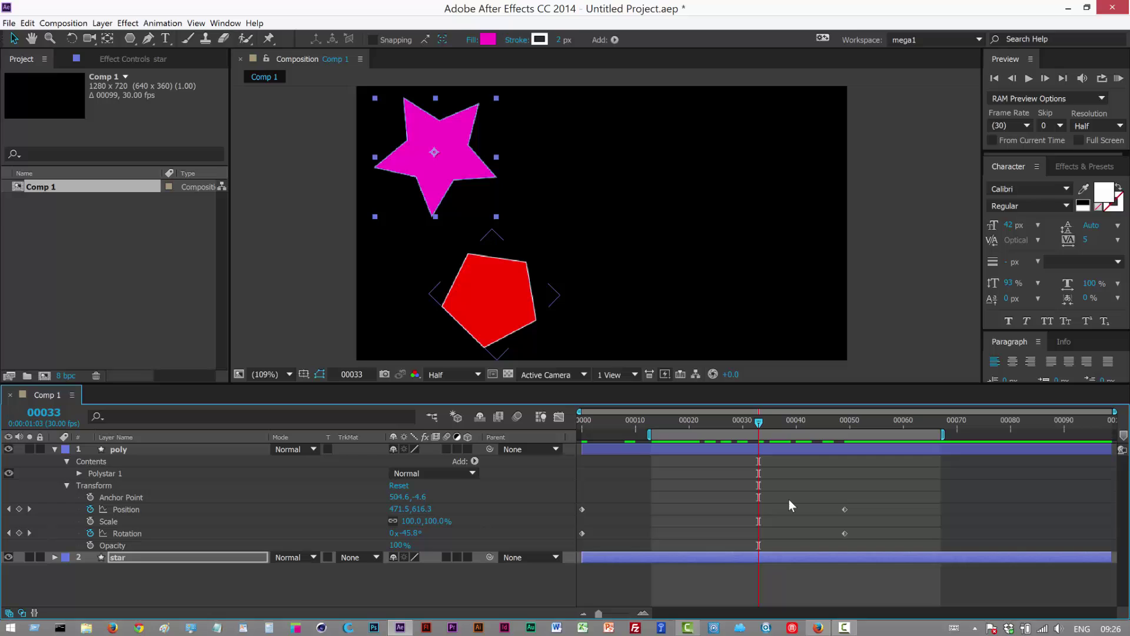
key(n)
click(1119, 78)
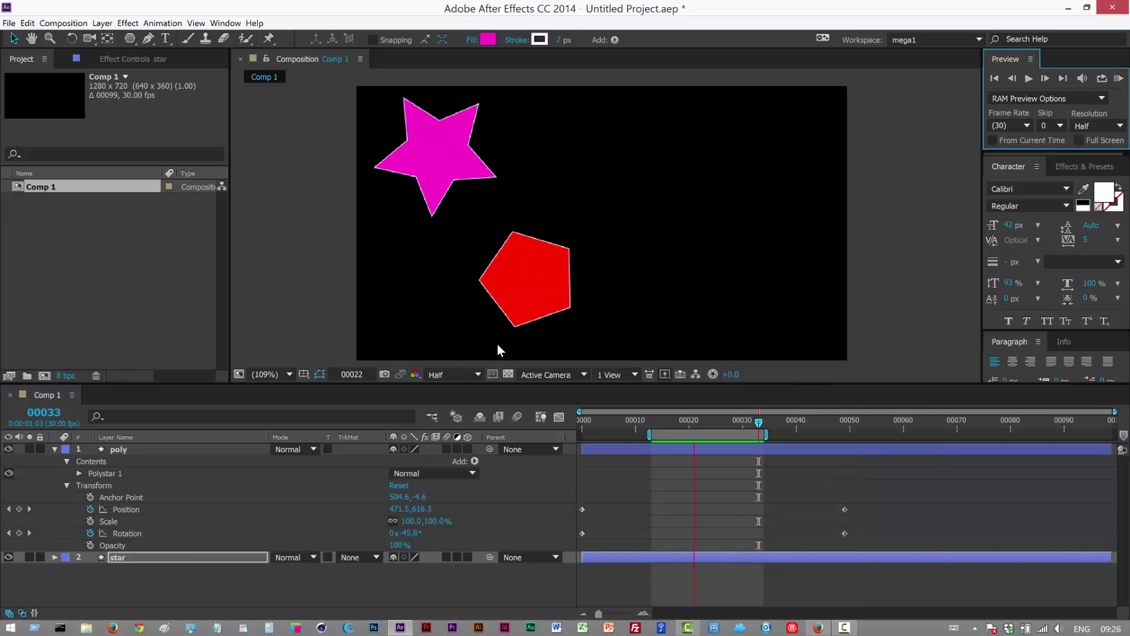
- Stop the preview and zoom the composition view between 50% and 100%
click(709, 429)
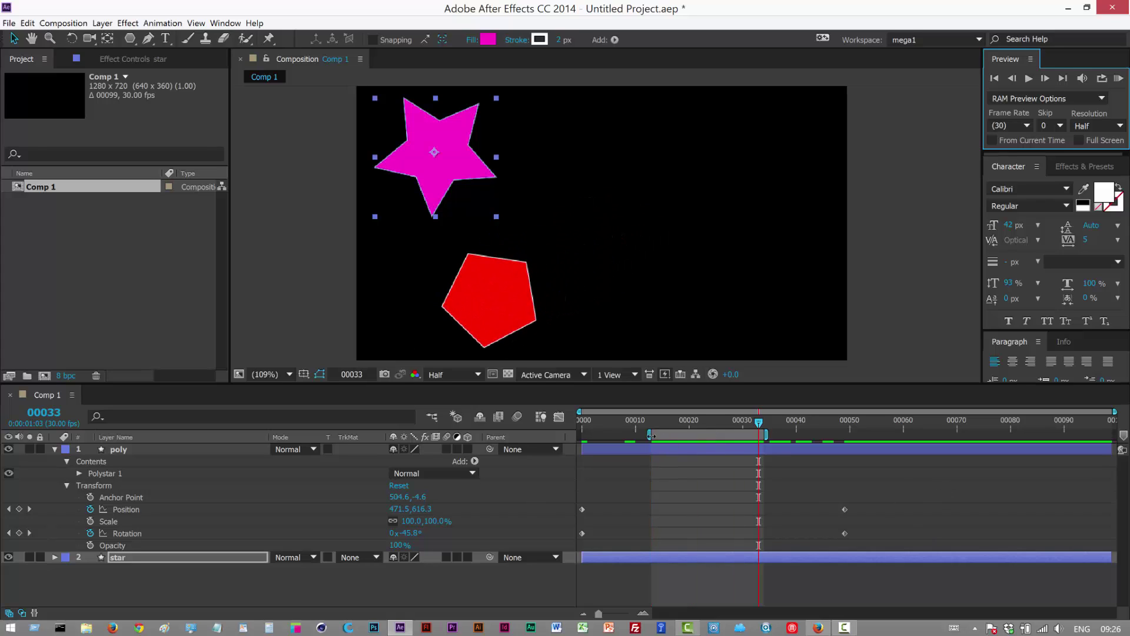
key(comma)
key(comma)
key(comma)
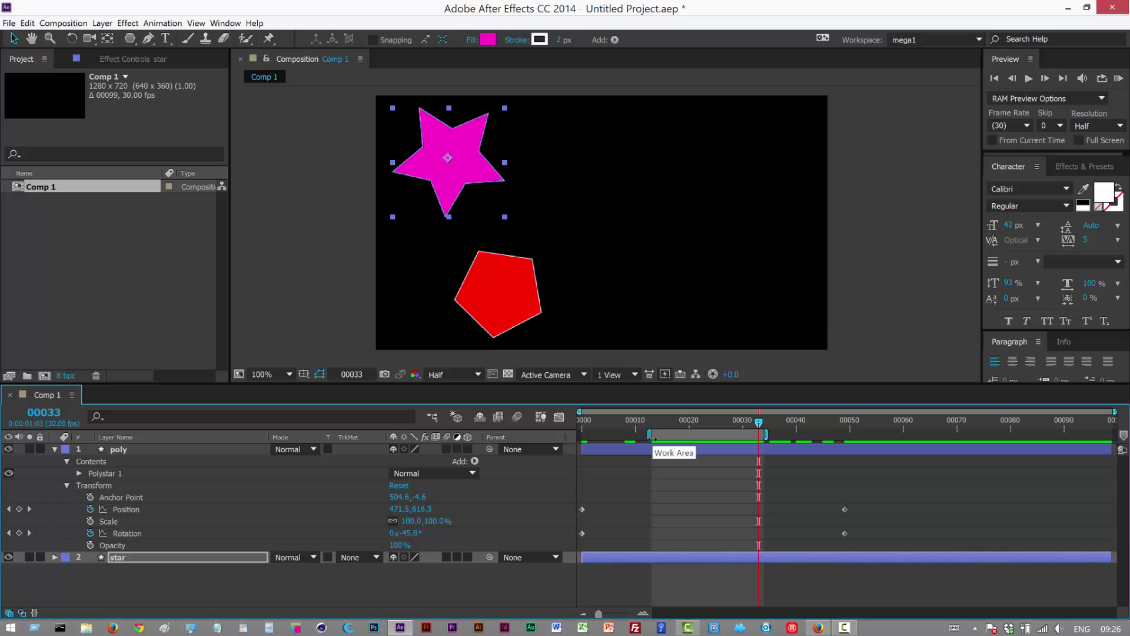
key(comma)
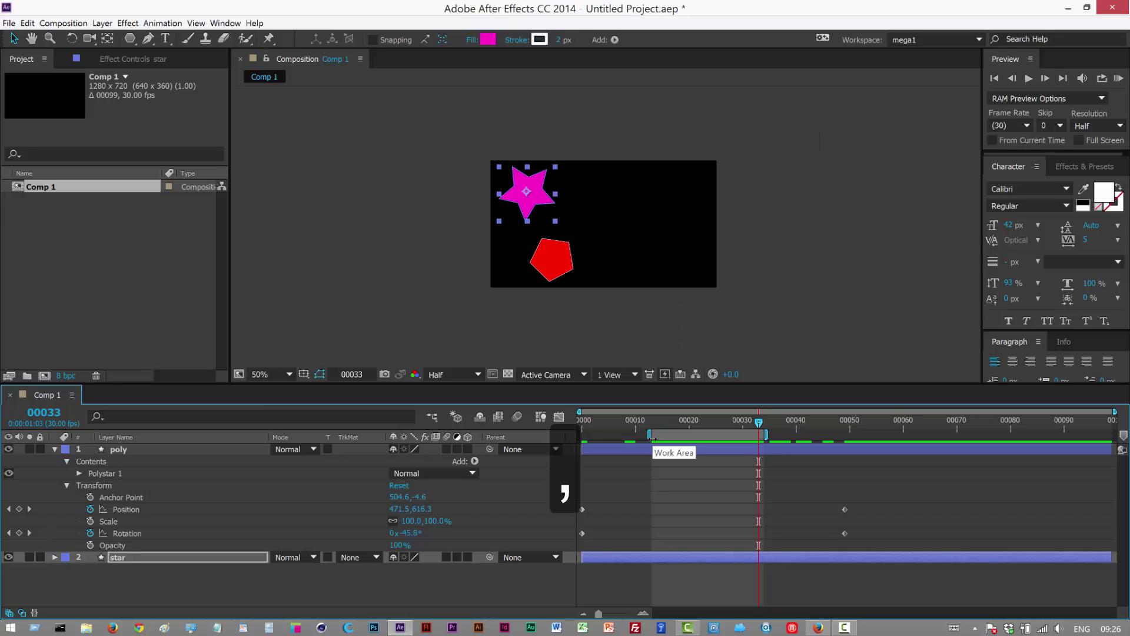
key(period)
key(period)
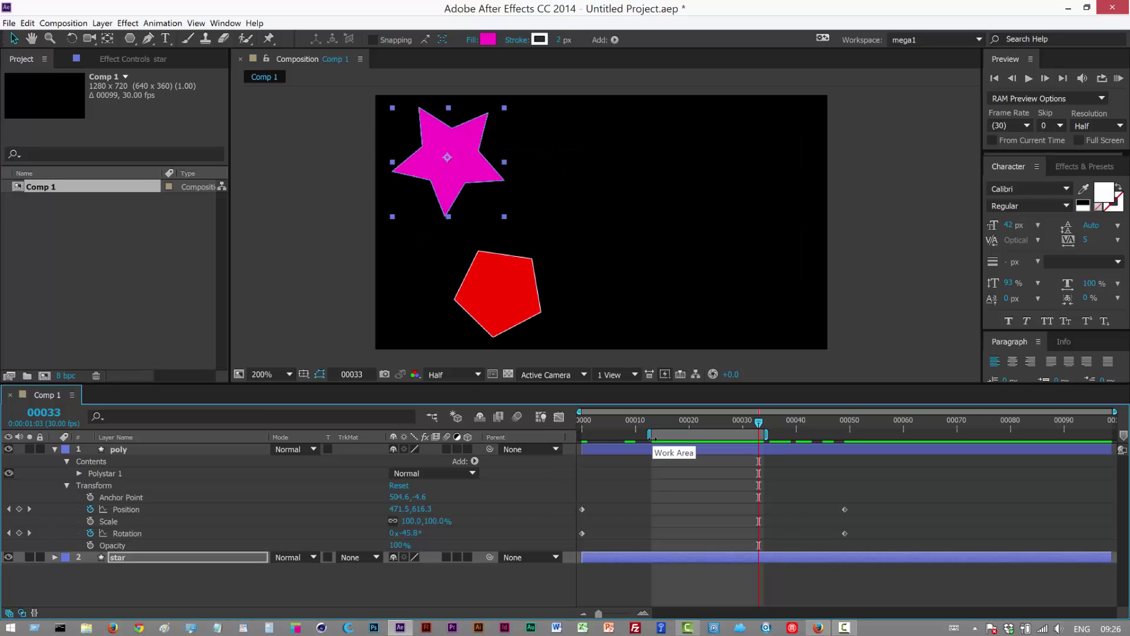
key(comma)
- Zoom the timeline in around the current time, then back out to the full range
key(equal)
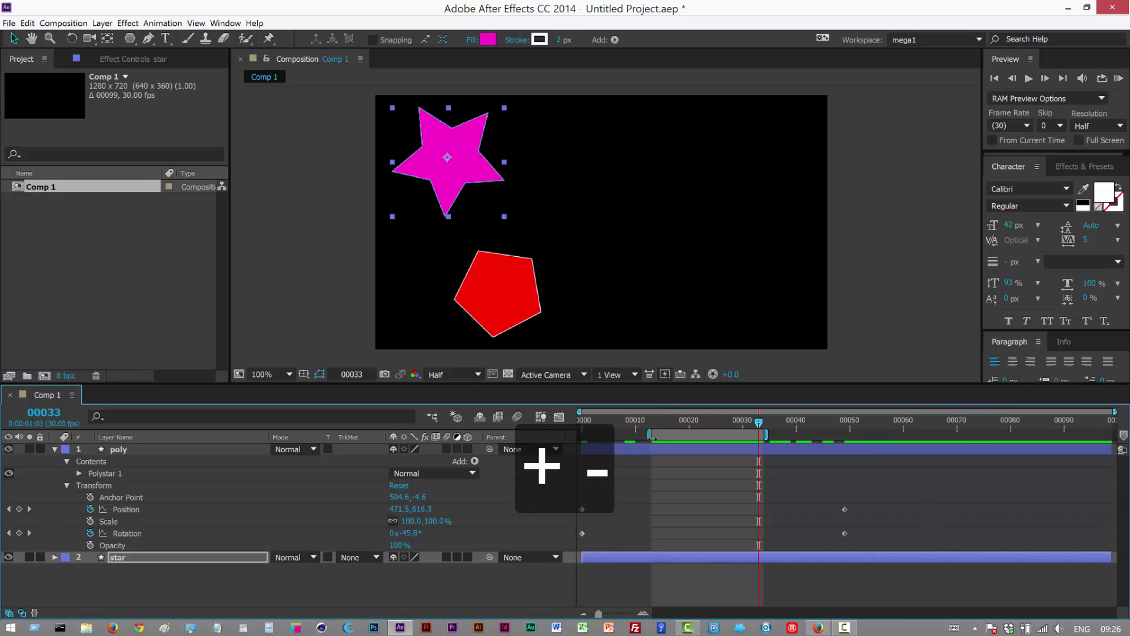
key(equal)
key(minus)
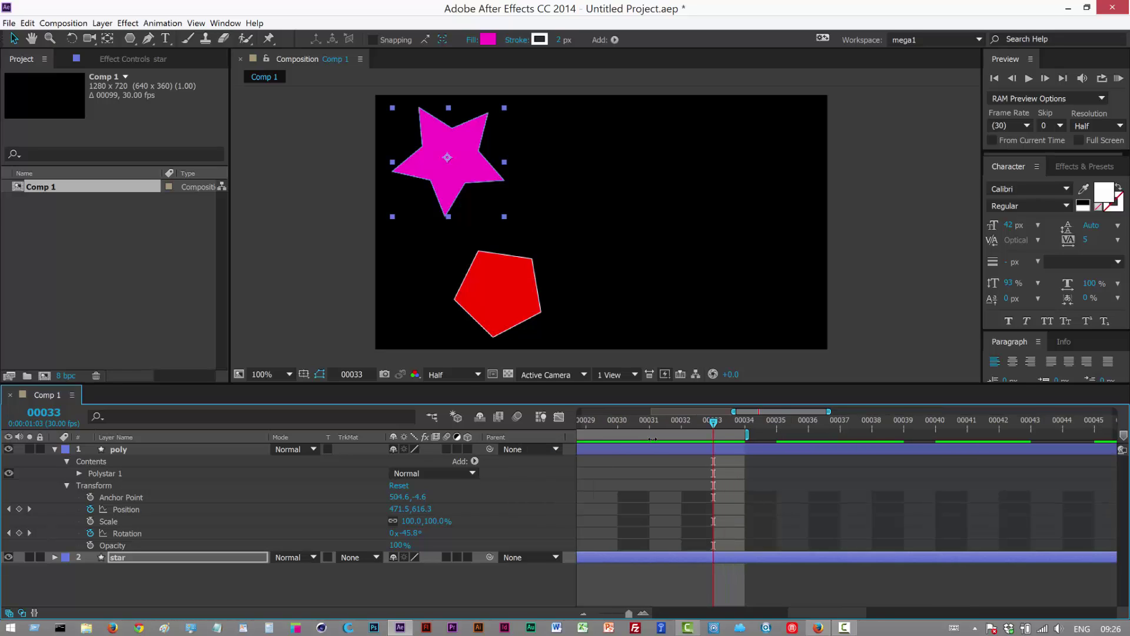
key(minus)
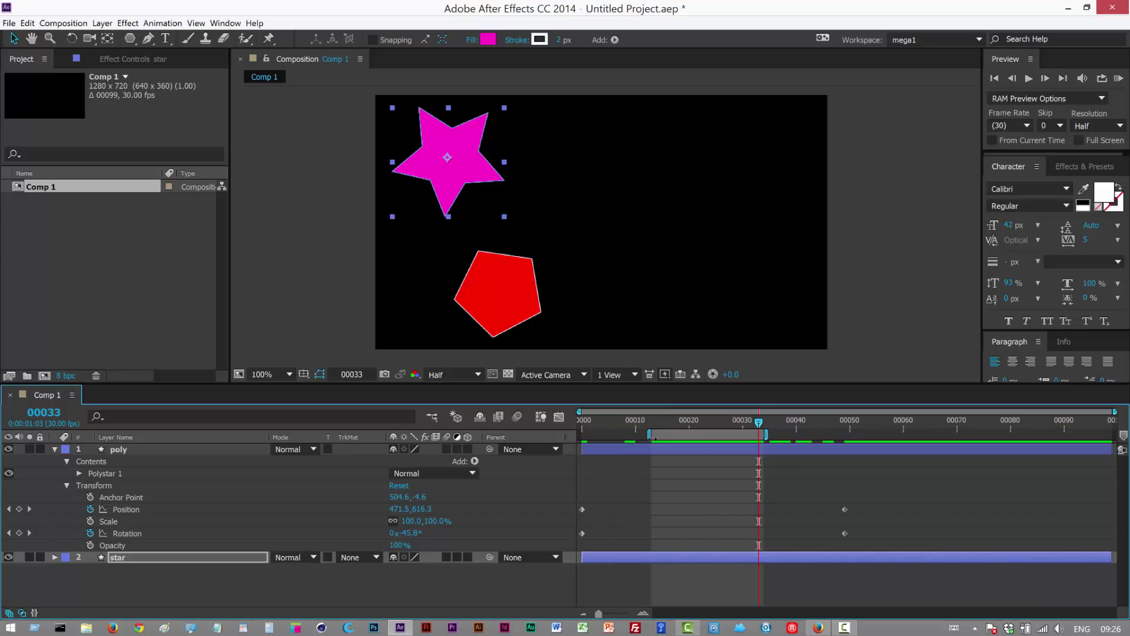
- Collapse the poly layer, press U to show only Position and Rotation, then play to frame 17
click(194, 450)
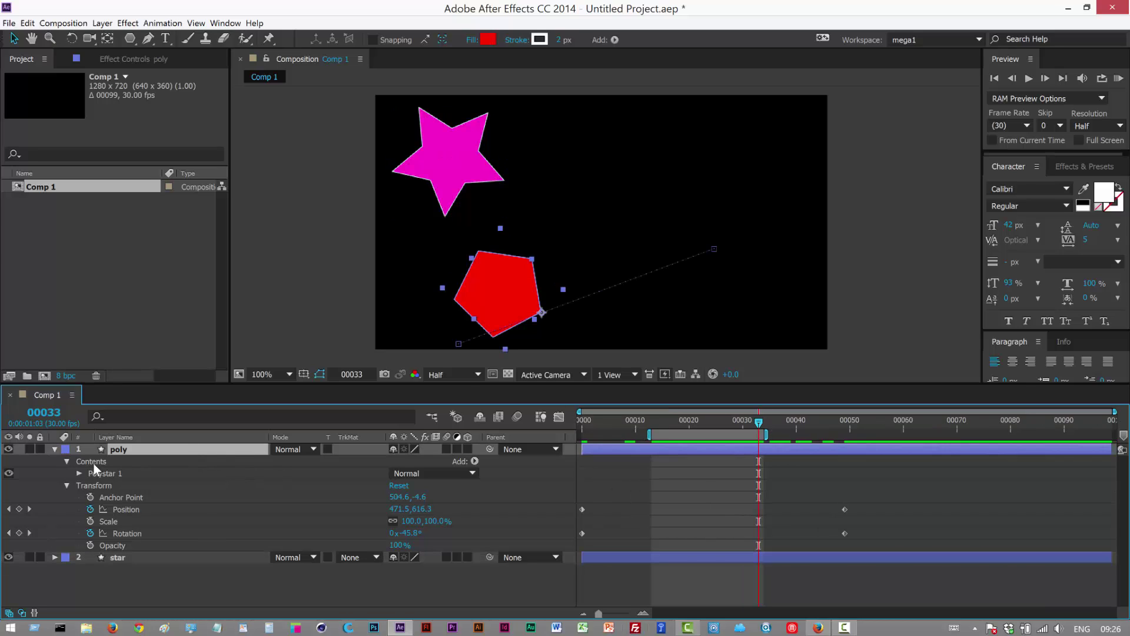
click(57, 450)
click(124, 447)
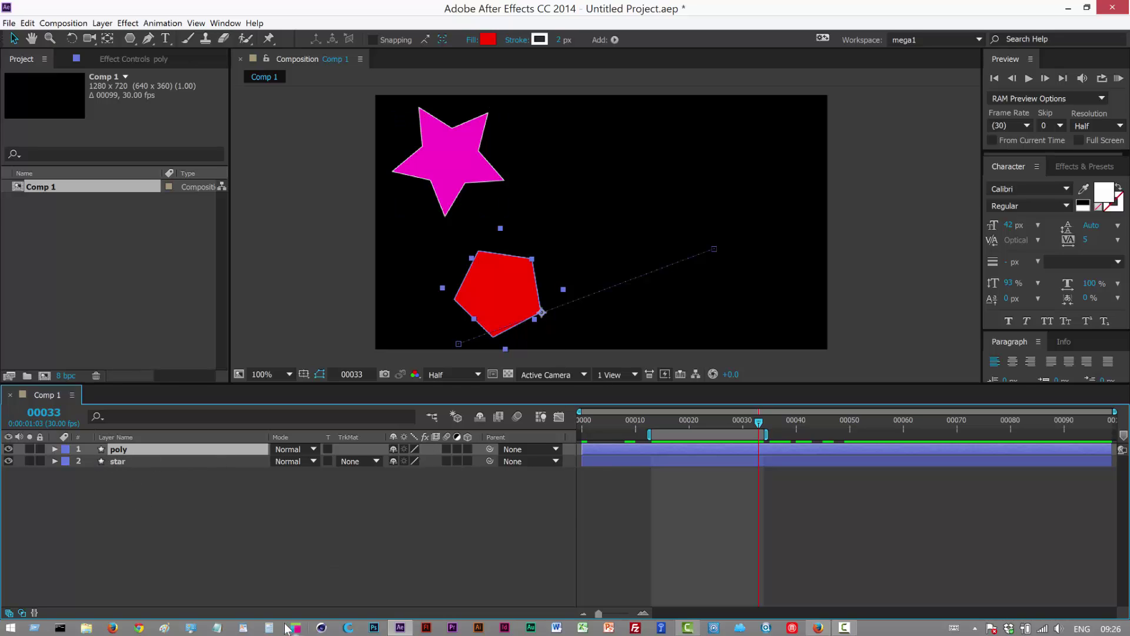
key(u)
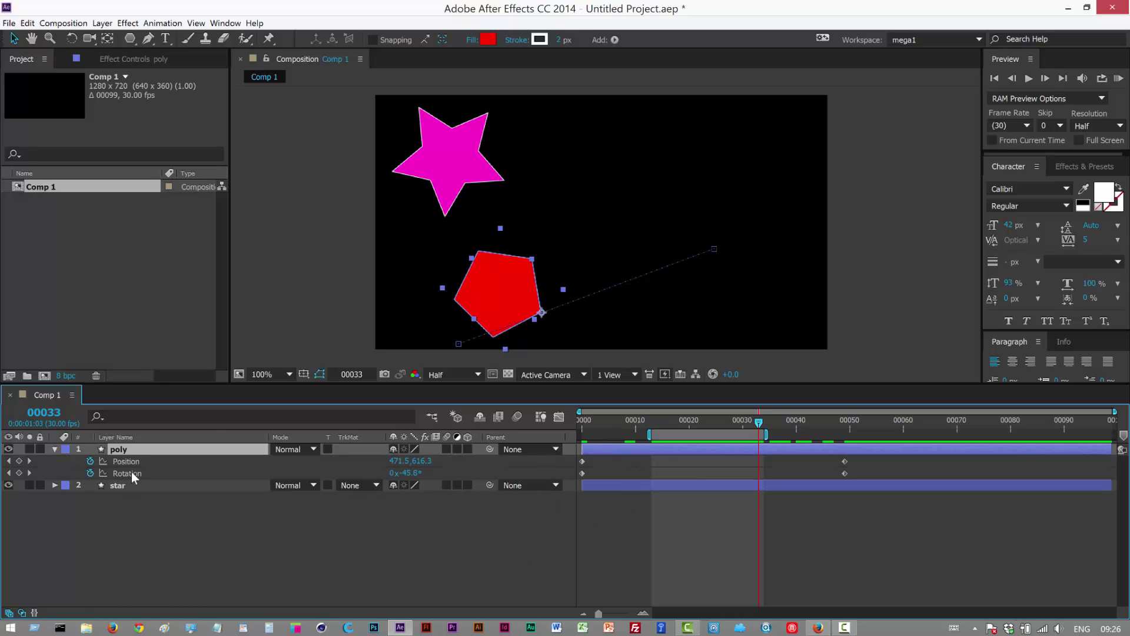
key(Home)
key(space)
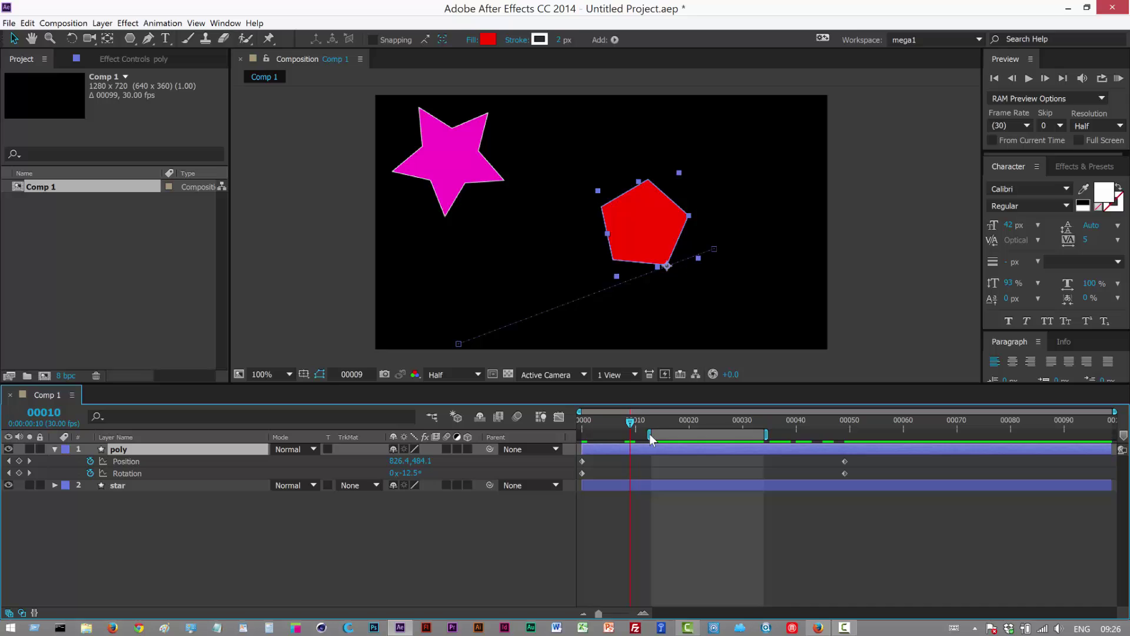
drag(840, 435, 673, 454)
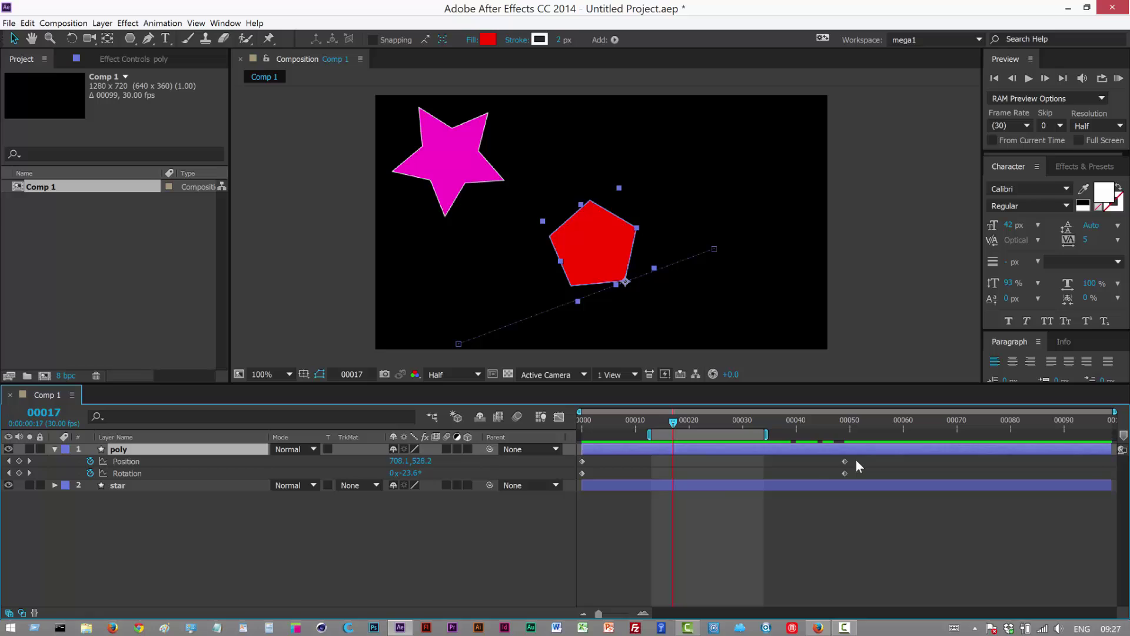
- Select all of the poly layer's keyframes and apply Easy Ease with F9
drag(856, 460, 579, 478)
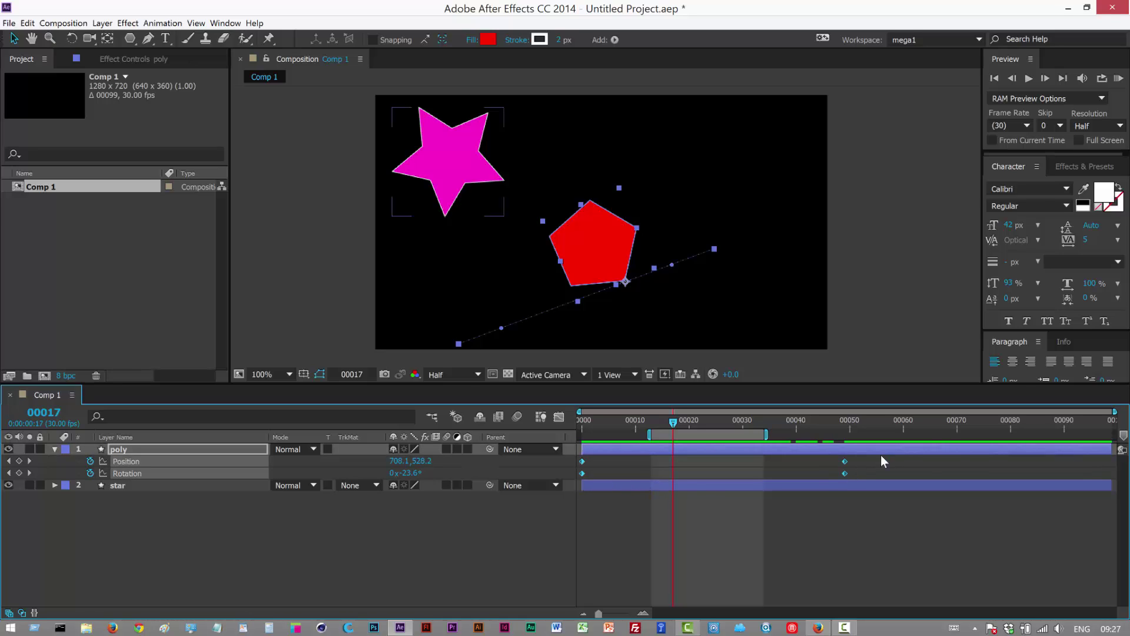
drag(856, 460, 580, 478)
key(F9)
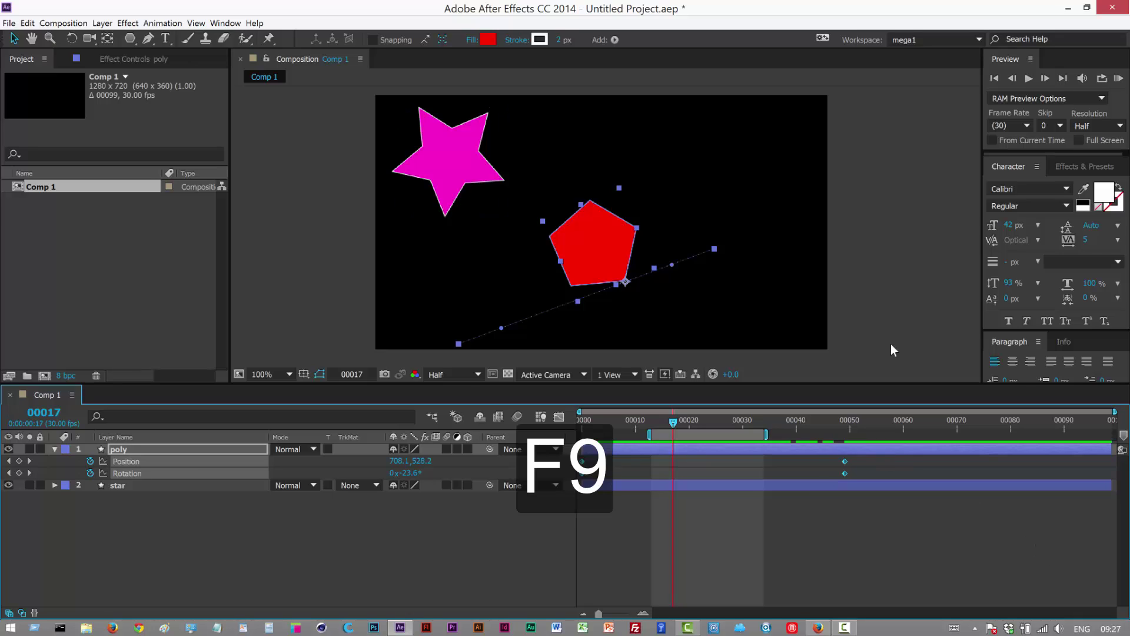
click(817, 507)
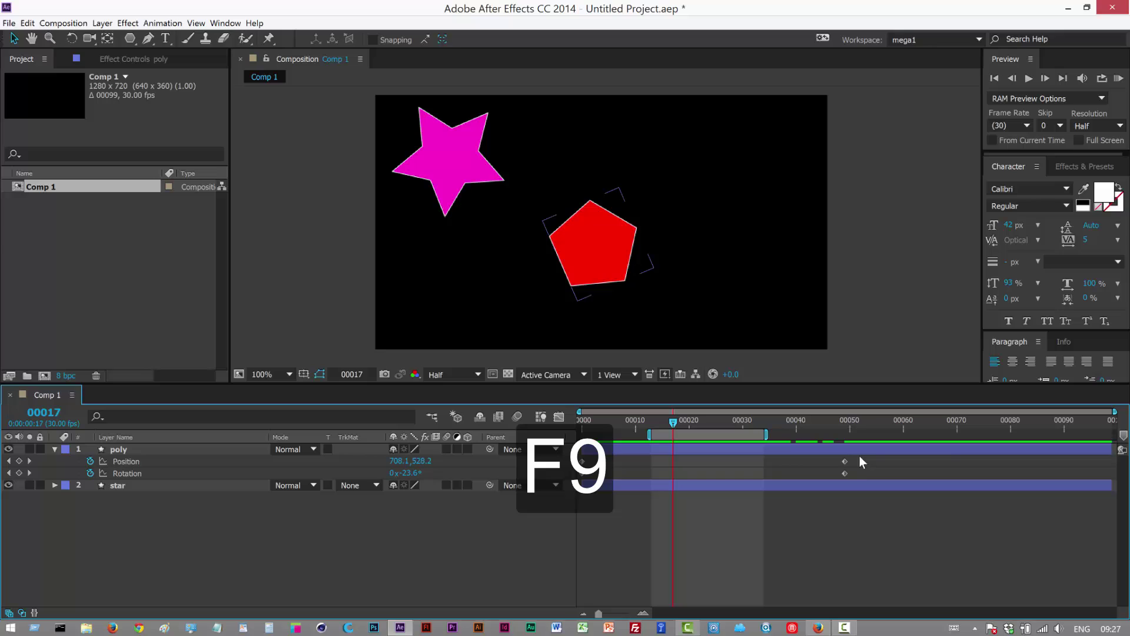
- Apply Keyframe Assistant > Easy Ease to the frame-50 Position and Rotation keyframes
drag(860, 455, 580, 480)
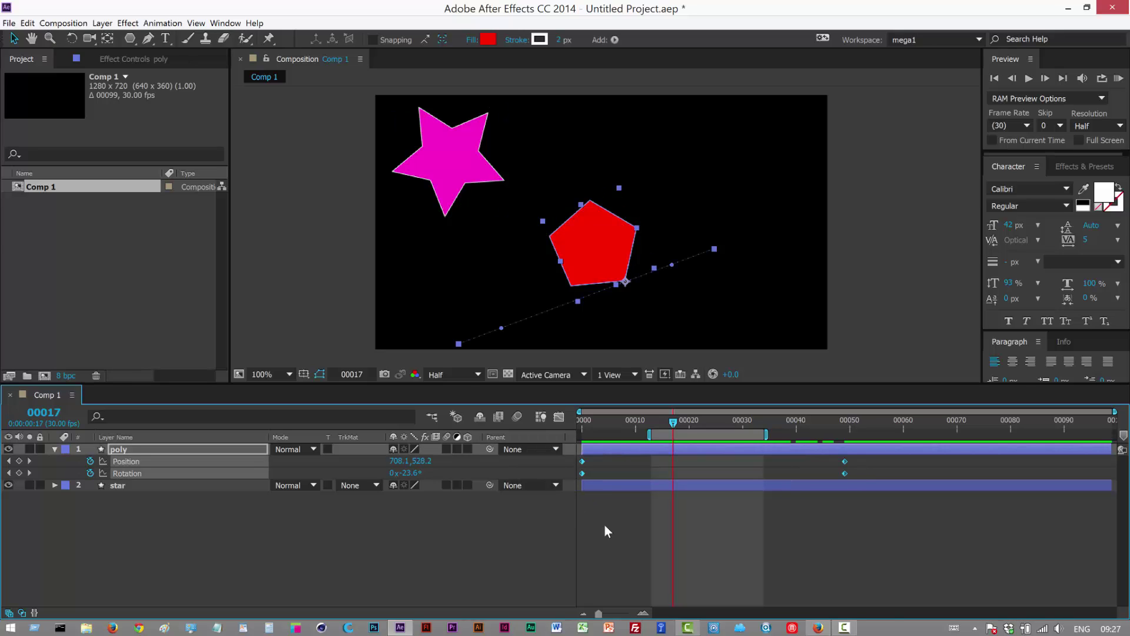
key(super+s)
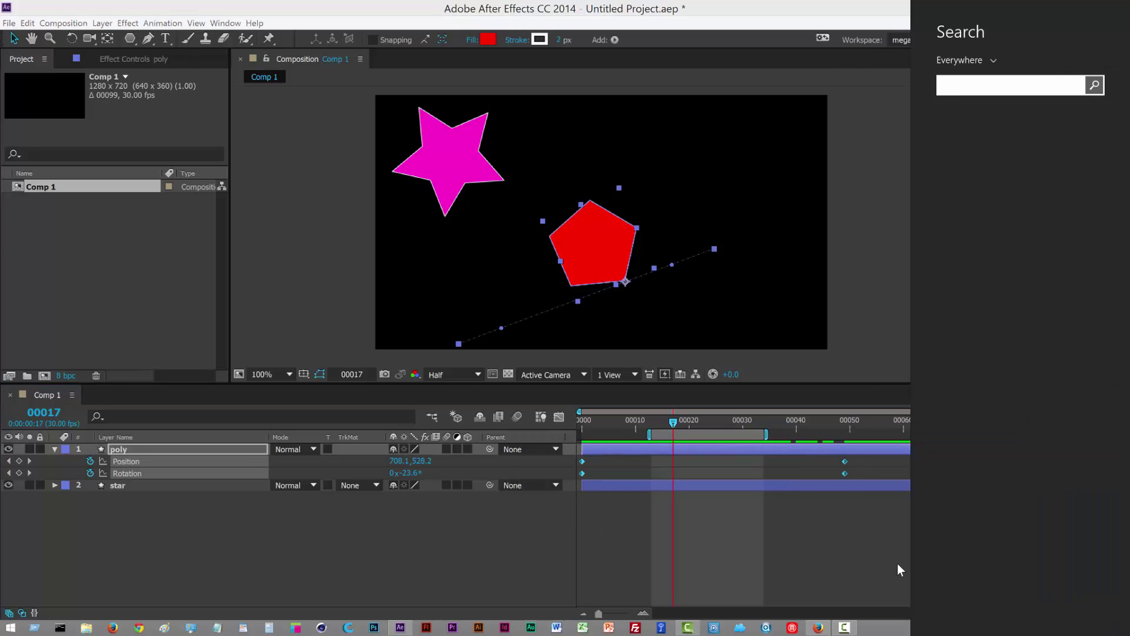
key(Escape)
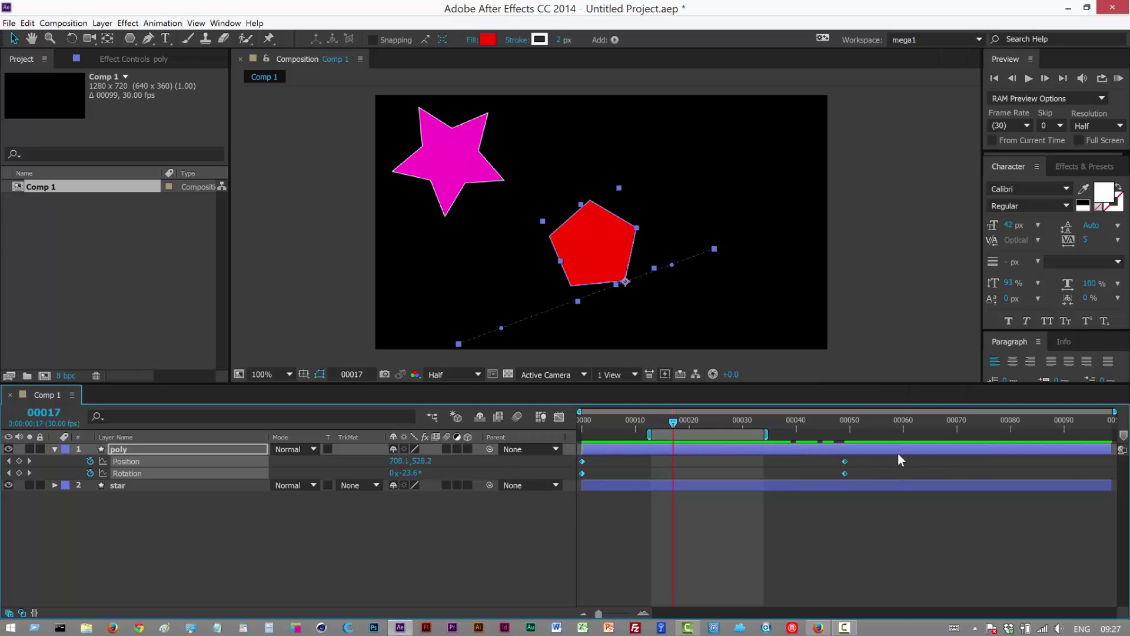
right_click(846, 463)
mouse_move(907, 609)
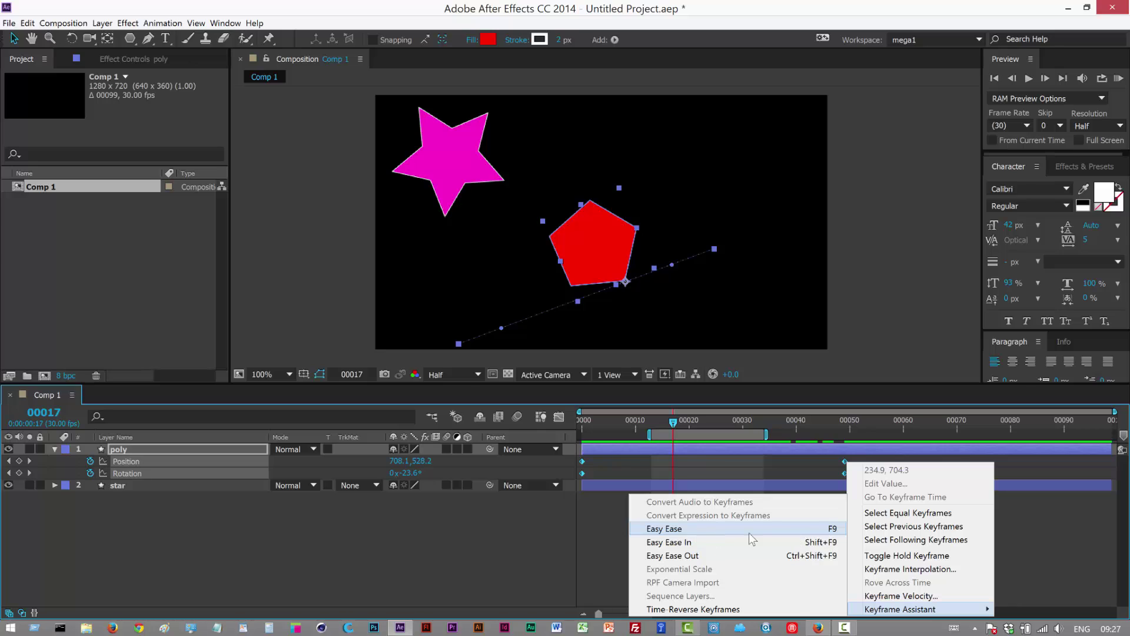
click(697, 529)
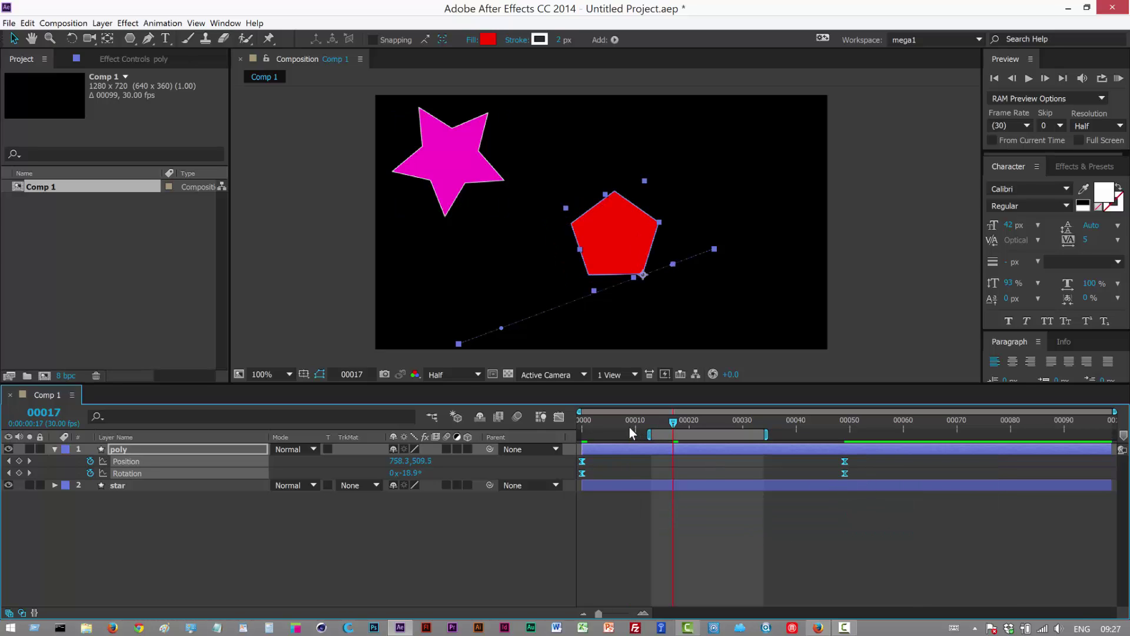
- Scrub to frame 46 and RAM-preview the eased animation
drag(630, 426, 577, 436)
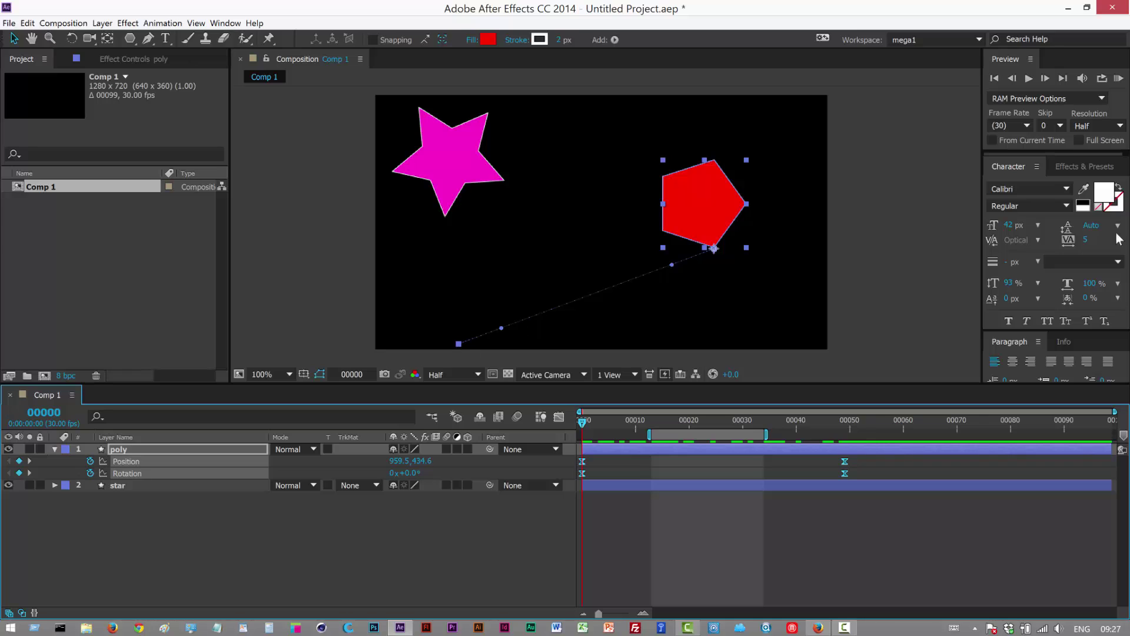
click(1118, 79)
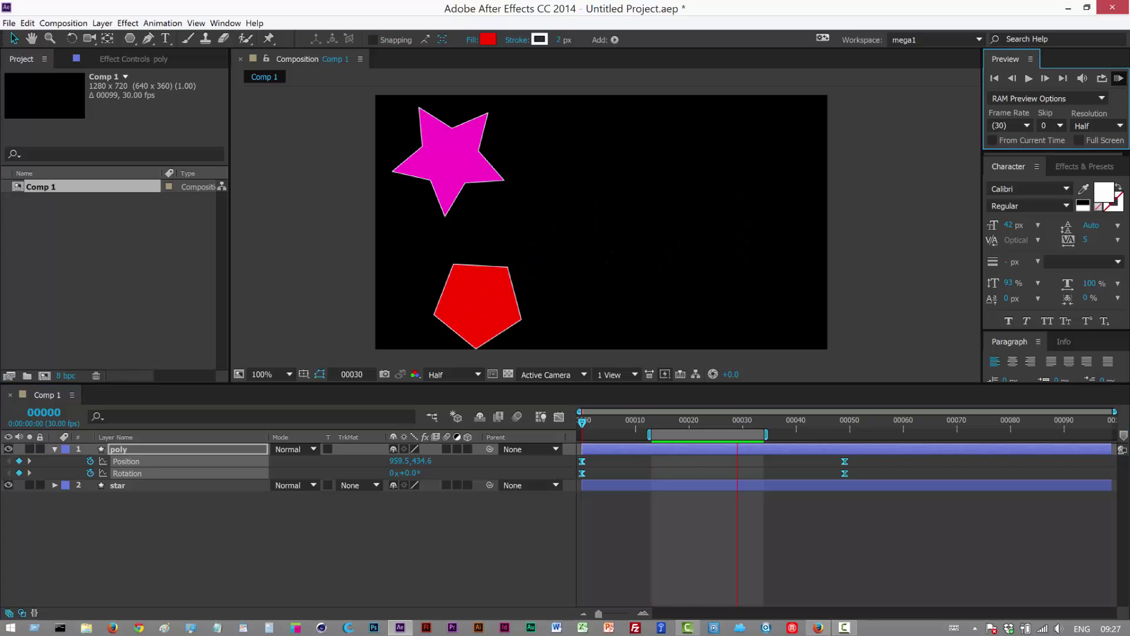
click(665, 434)
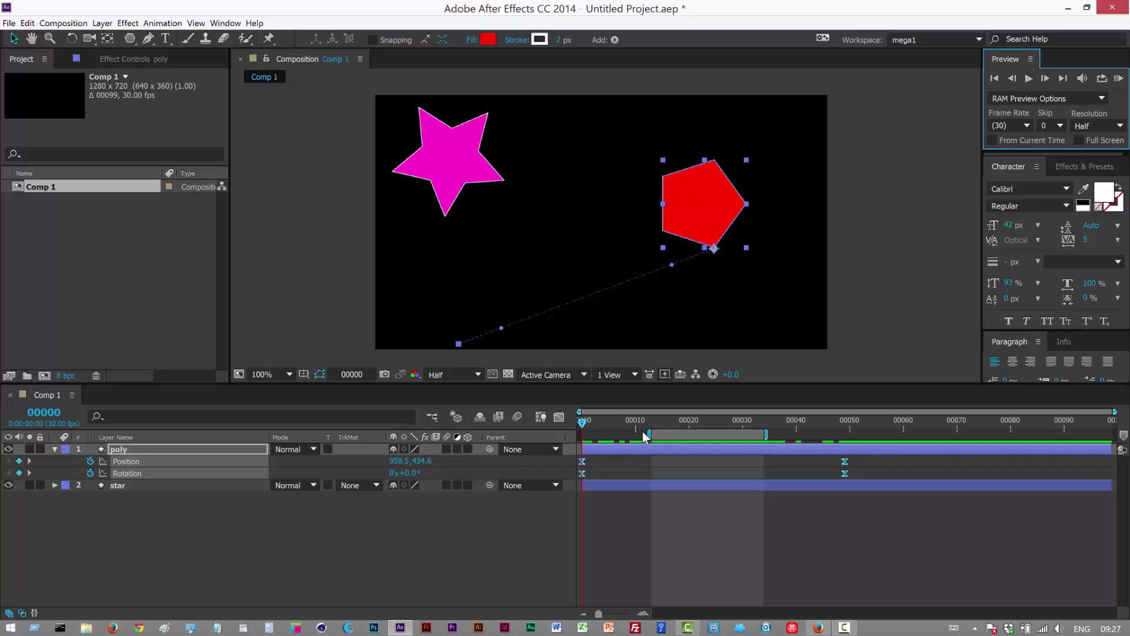
- Set the work area to frames 0–51 and RAM-preview it again
key(b)
click(855, 419)
key(n)
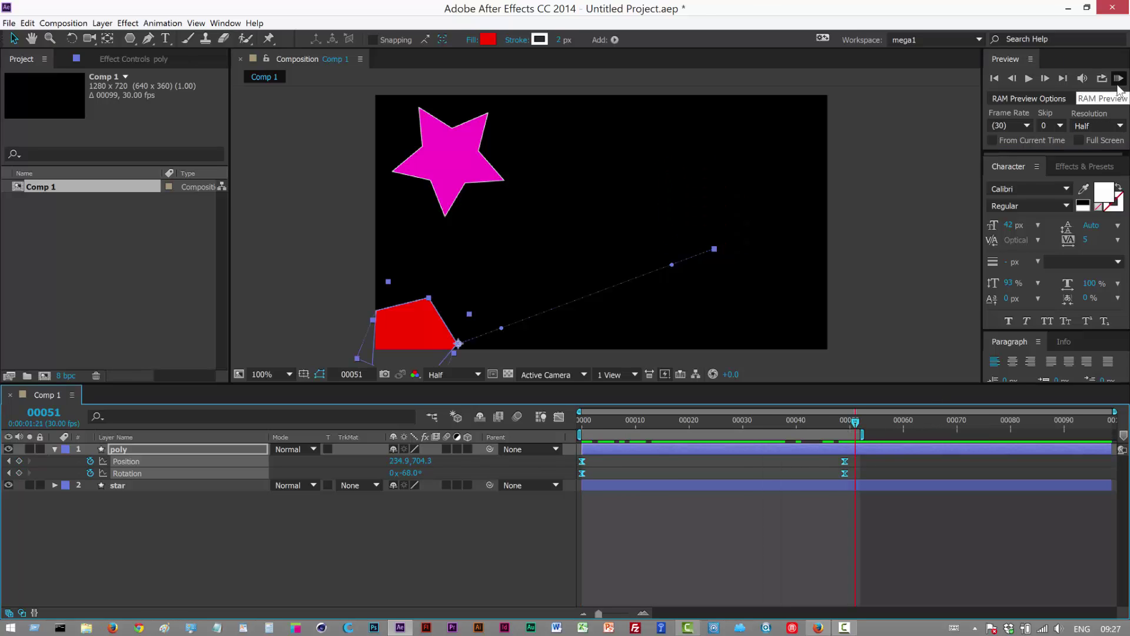
click(1118, 78)
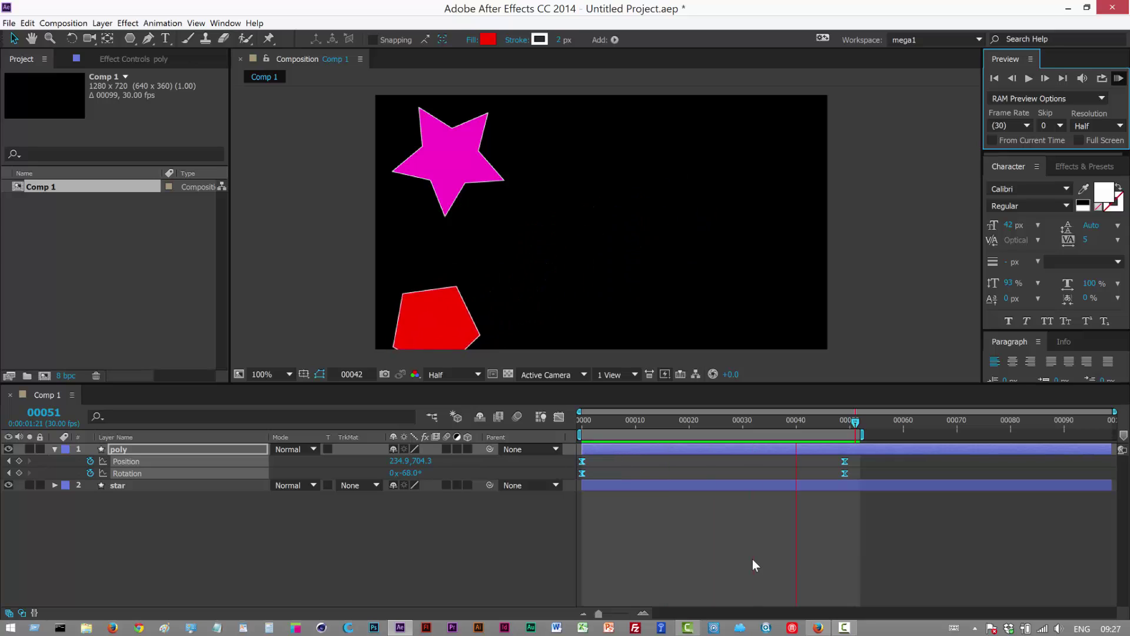
click(792, 517)
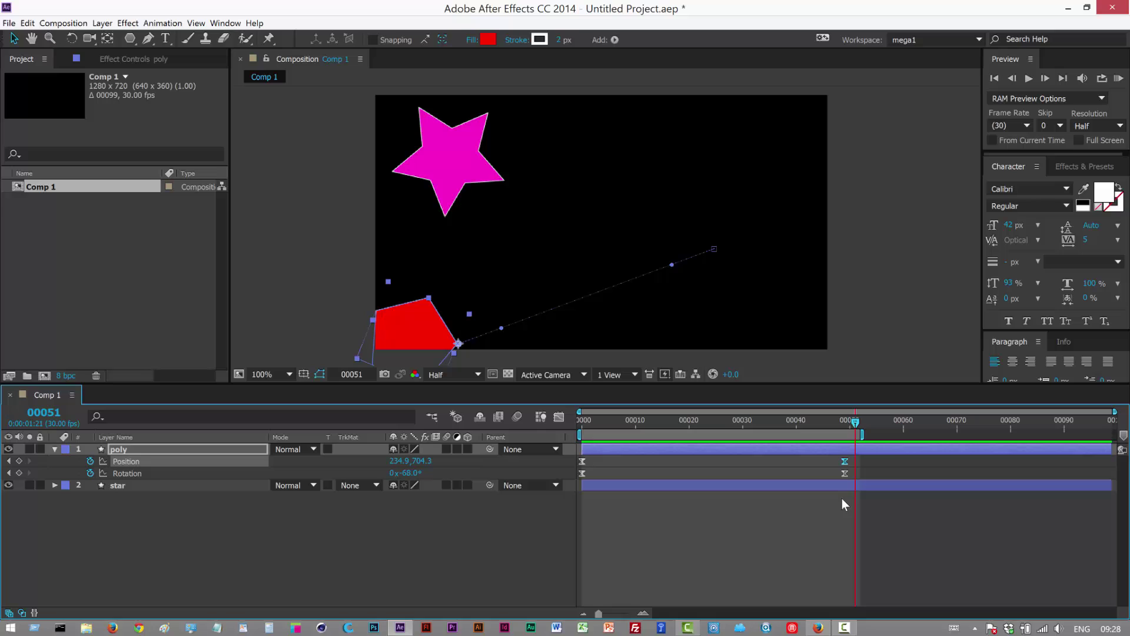
- Apply Keyframe Assistant > Easy Ease Out to the pentagon's frame-50 keyframes
right_click(845, 463)
click(853, 572)
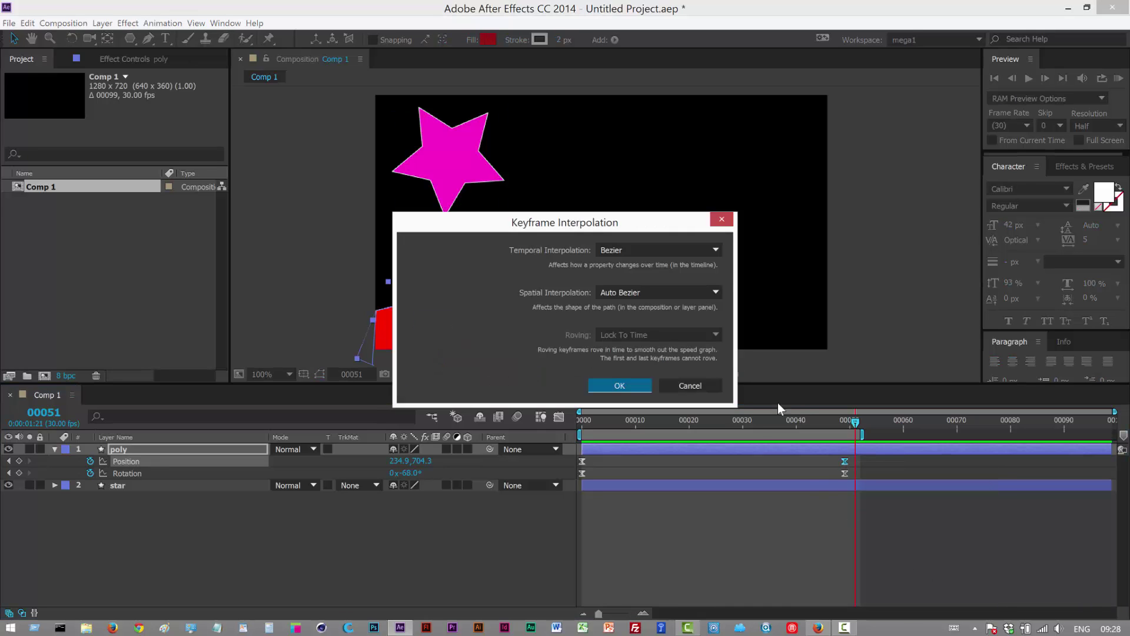
click(676, 385)
right_click(845, 462)
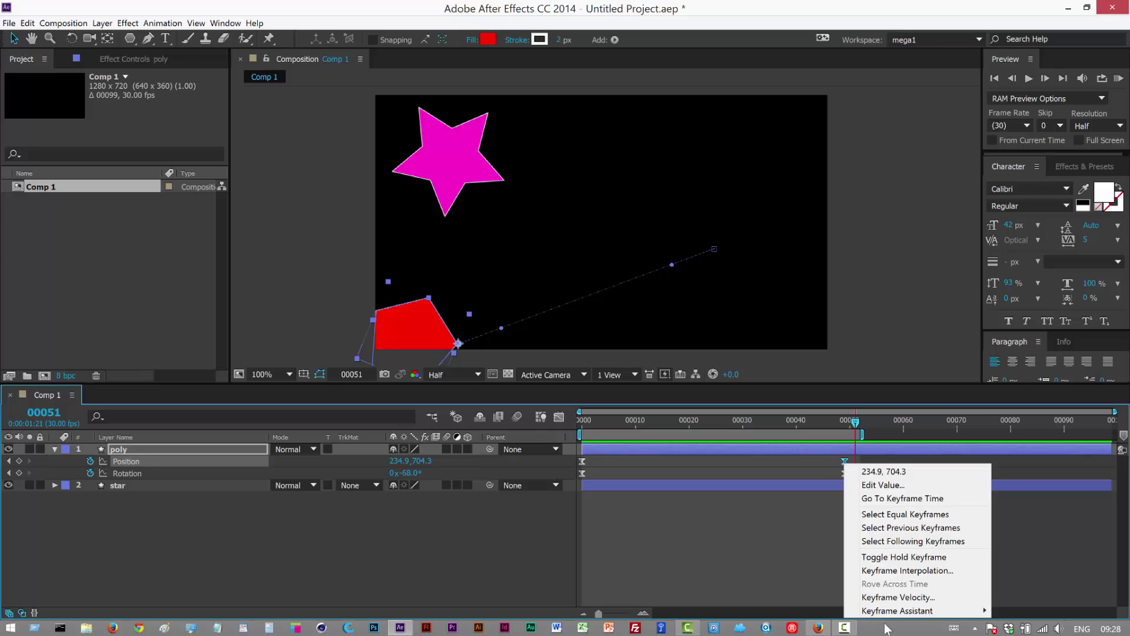
mouse_move(885, 612)
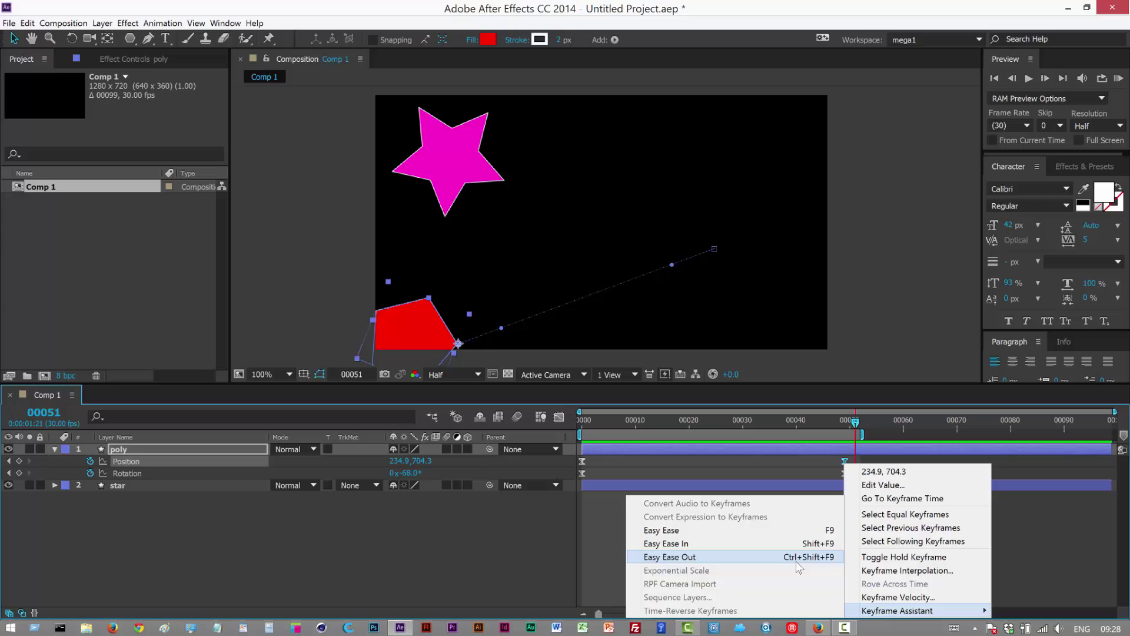
click(826, 556)
click(635, 171)
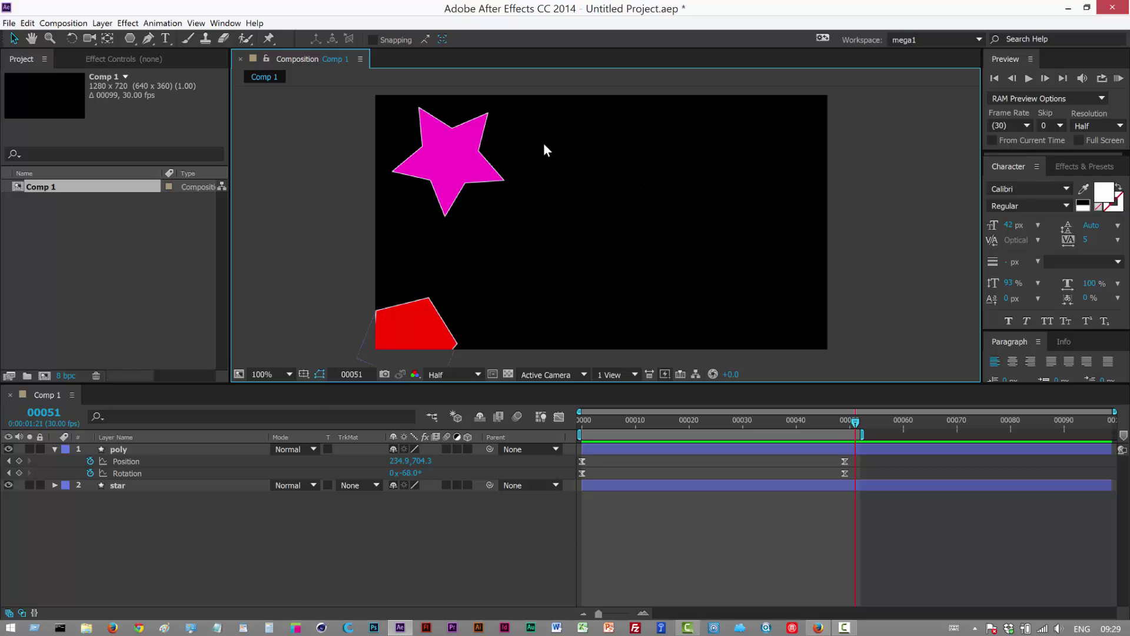
- Draw a paragraph text box right of the star and type 'truytuyuytuytuyt'
click(469, 181)
key(ctrl+t)
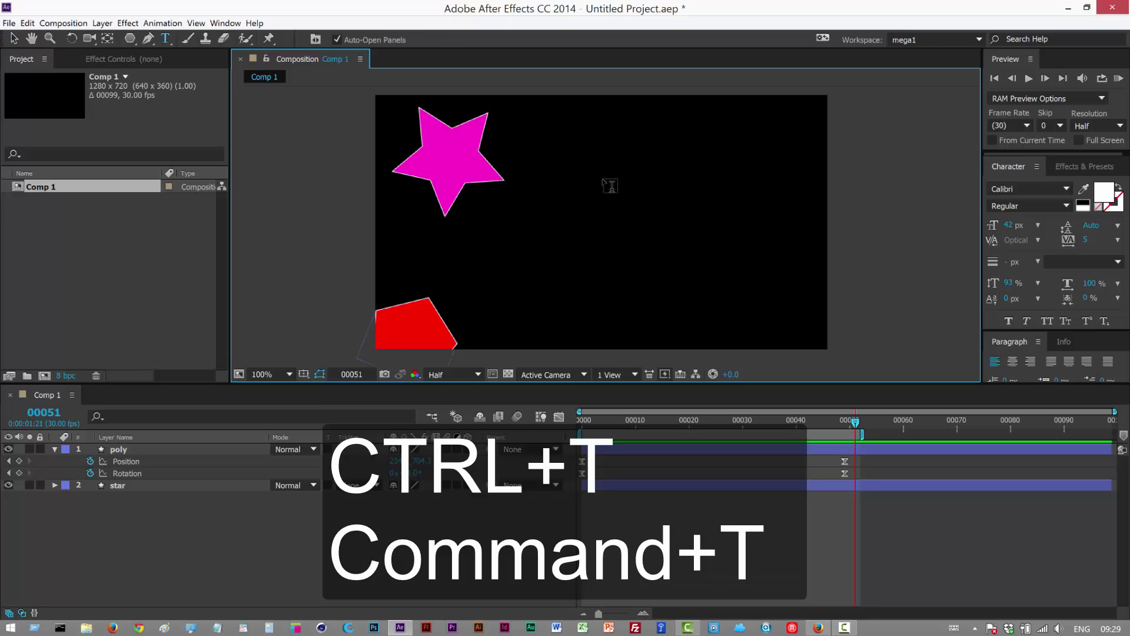
drag(554, 135, 804, 288)
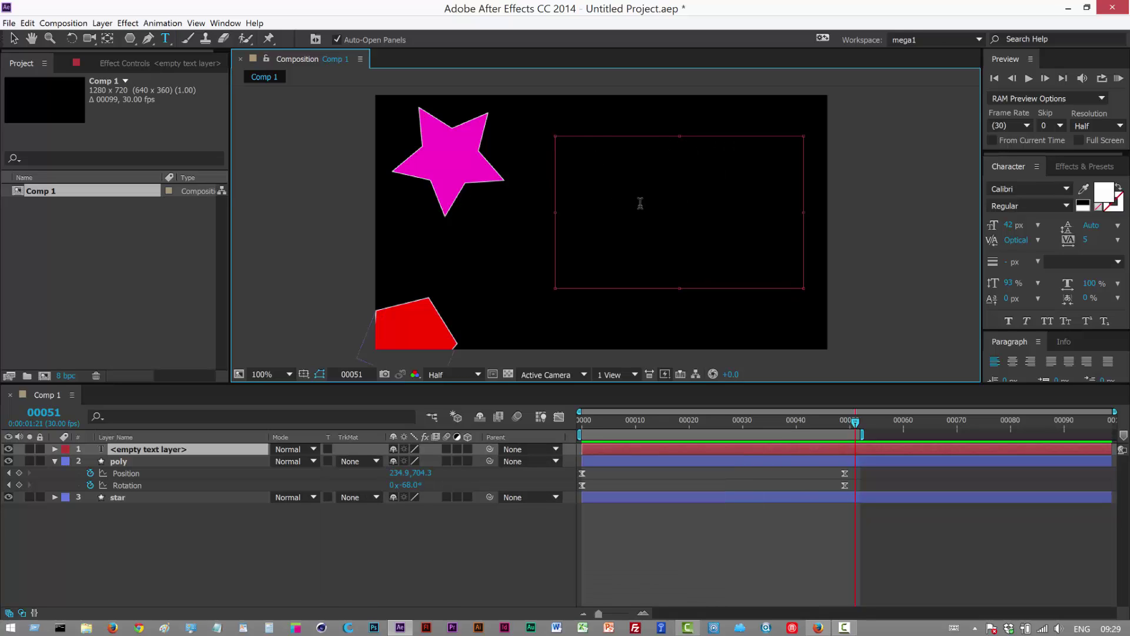
text(truytuyuytuytuyt)
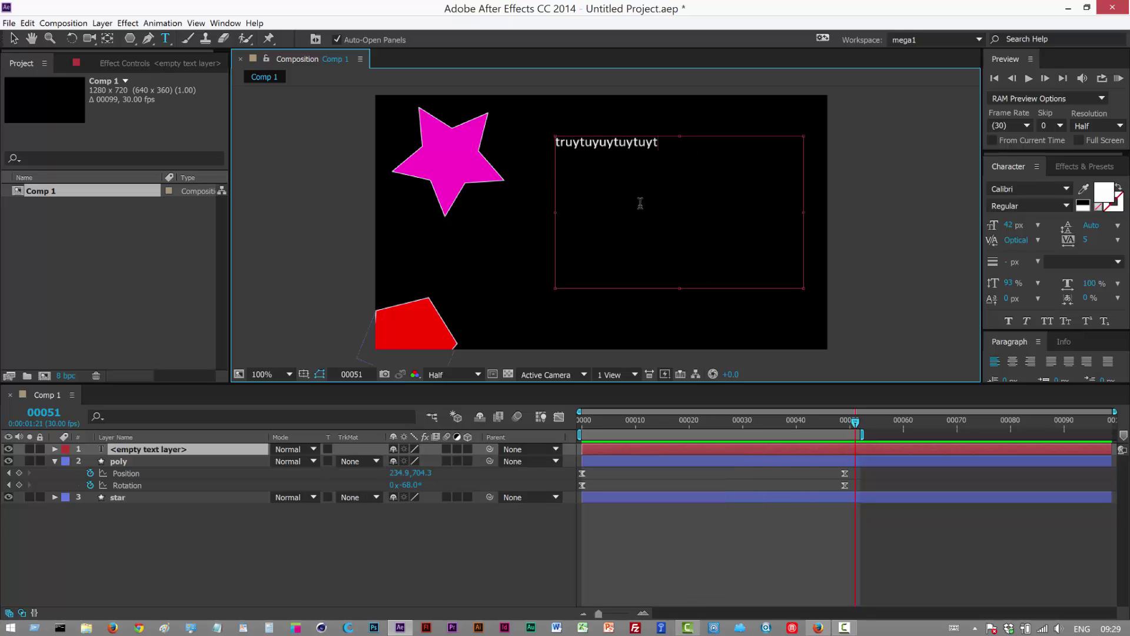